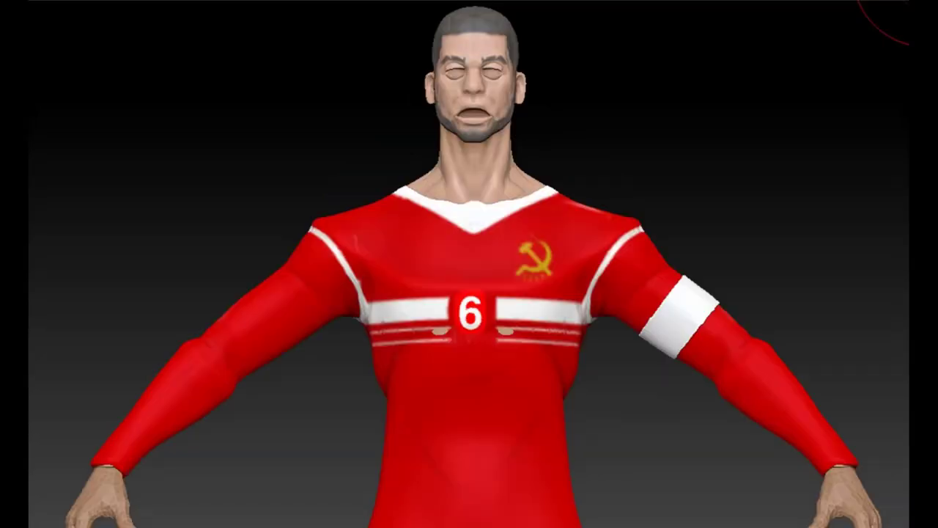
# Step: Zoom out to show the full row of eight red-kit players and the soccer ball
pyautogui.scroll(-1, 493, 250)
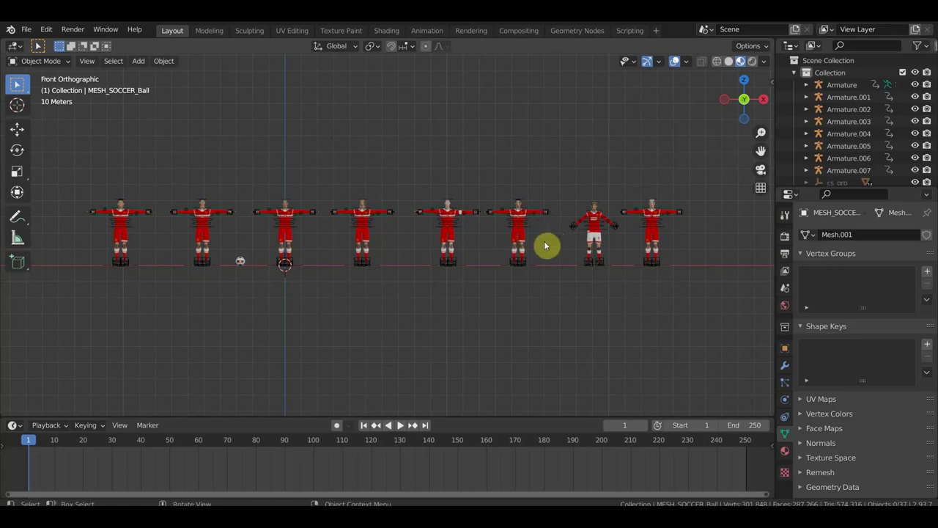
# Step: Zoom and pan to frame the CCCP number 1 goalkeeper beside player 7
pyautogui.scroll(3, 540, 247)
pyautogui.scroll(2, 539, 246)
pyautogui.scroll(2, 539, 246)
pyautogui.scroll(-3, 538, 246)
pyautogui.scroll(-3, 539, 246)
pyautogui.scroll(-2, 538, 246)
pyautogui.scroll(-1, 539, 246)
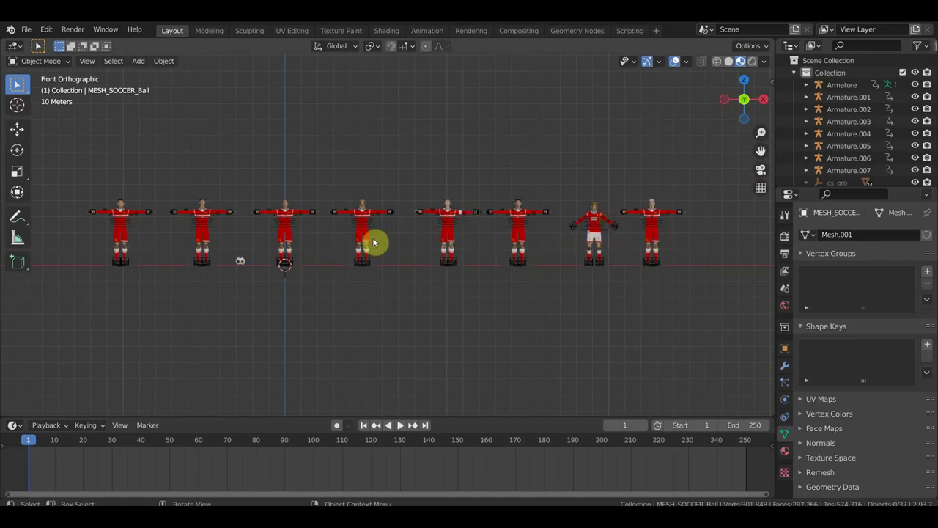
pyautogui.scroll(2, 415, 260)
pyautogui.moveTo(505, 274)
pyautogui.keyDown('shift'); pyautogui.mouseDown(button='middle')
pyautogui.moveTo(318, 283)
pyautogui.moveTo(264, 264)
pyautogui.moveTo(183, 284)
pyautogui.mouseUp(button='middle'); pyautogui.keyUp('shift')
pyautogui.scroll(1, 318, 283)
pyautogui.scroll(4, 310, 299)
pyautogui.scroll(1, 281, 263)
pyautogui.scroll(2, 281, 266)
pyautogui.scroll(1, 280, 266)
pyautogui.scroll(-3, 185, 285)
pyautogui.scroll(3, 417, 297)
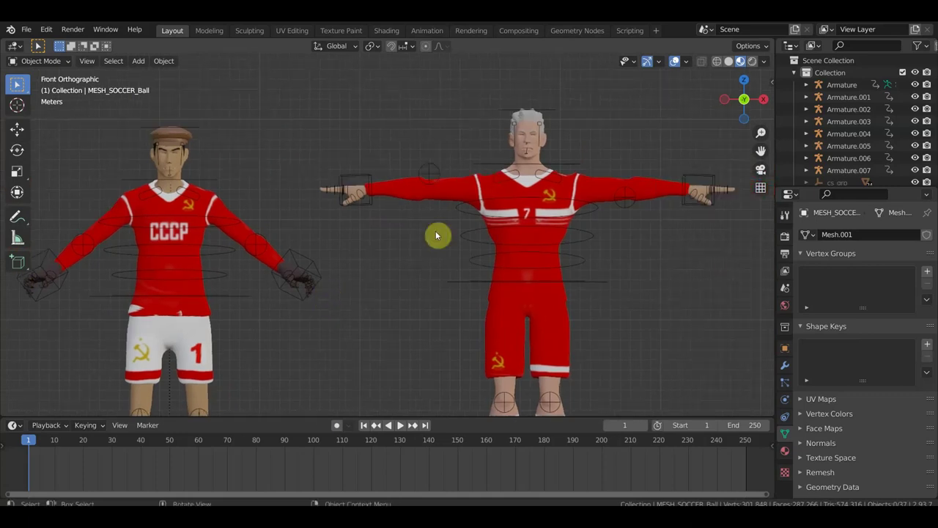
pyautogui.keyDown('shift'); pyautogui.moveTo(350, 290); pyautogui.dragTo(696, 283, button='middle'); pyautogui.keyUp('shift')
pyautogui.keyDown('shift'); pyautogui.moveTo(262, 274); pyautogui.dragTo(556, 276, button='middle'); pyautogui.keyUp('shift')
pyautogui.keyDown('shift'); pyautogui.moveTo(242, 273); pyautogui.dragTo(628, 272, button='middle'); pyautogui.keyUp('shift')
pyautogui.keyDown('shift'); pyautogui.moveTo(555, 294); pyautogui.dragTo(670, 293, button='middle'); pyautogui.keyUp('shift')
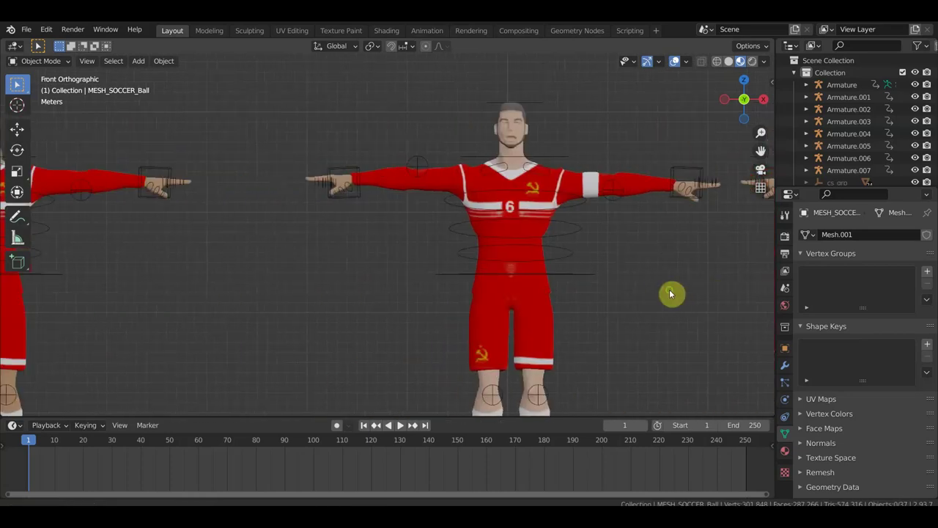
pyautogui.keyDown('shift'); pyautogui.moveTo(272, 293); pyautogui.dragTo(579, 299, button='middle'); pyautogui.keyUp('shift')
pyautogui.keyDown('shift'); pyautogui.moveTo(458, 295); pyautogui.dragTo(706, 298, button='middle'); pyautogui.keyUp('shift')
pyautogui.keyDown('shift'); pyautogui.moveTo(319, 296); pyautogui.dragTo(595, 293, button='middle'); pyautogui.keyUp('shift')
pyautogui.keyDown('shift'); pyautogui.moveTo(459, 293); pyautogui.dragTo(737, 289, button='middle'); pyautogui.keyUp('shift')
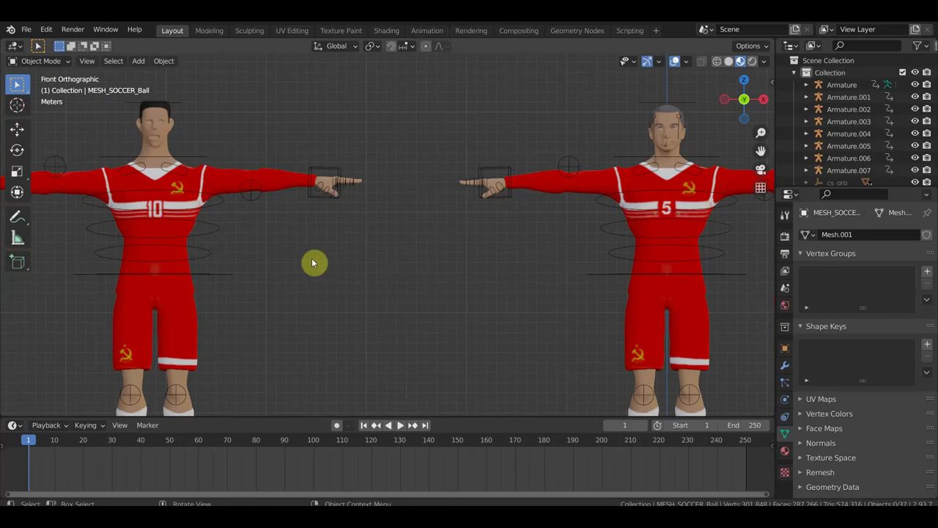
pyautogui.keyDown('shift'); pyautogui.moveTo(458, 260); pyautogui.dragTo(4, 262, button='middle'); pyautogui.keyUp('shift')
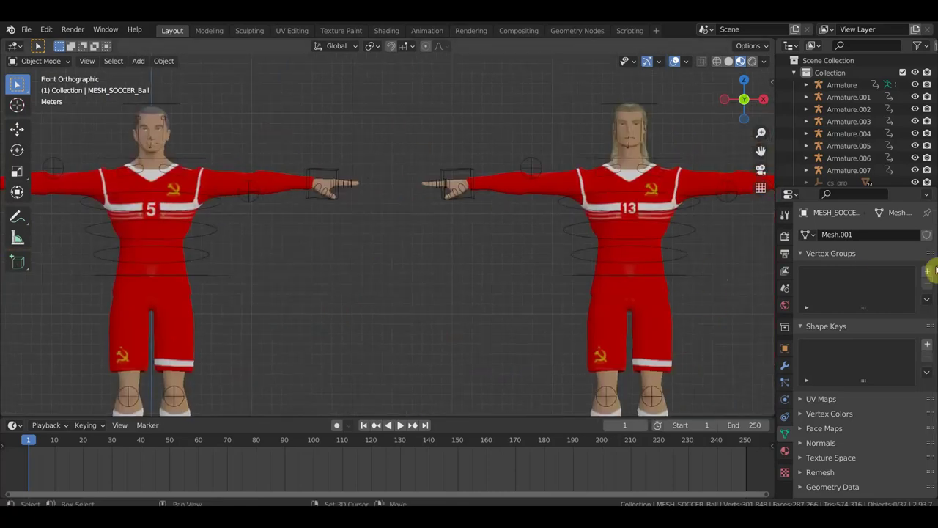
pyautogui.keyDown('shift'); pyautogui.moveTo(576, 297); pyautogui.dragTo(397, 314, button='middle'); pyautogui.keyUp('shift')
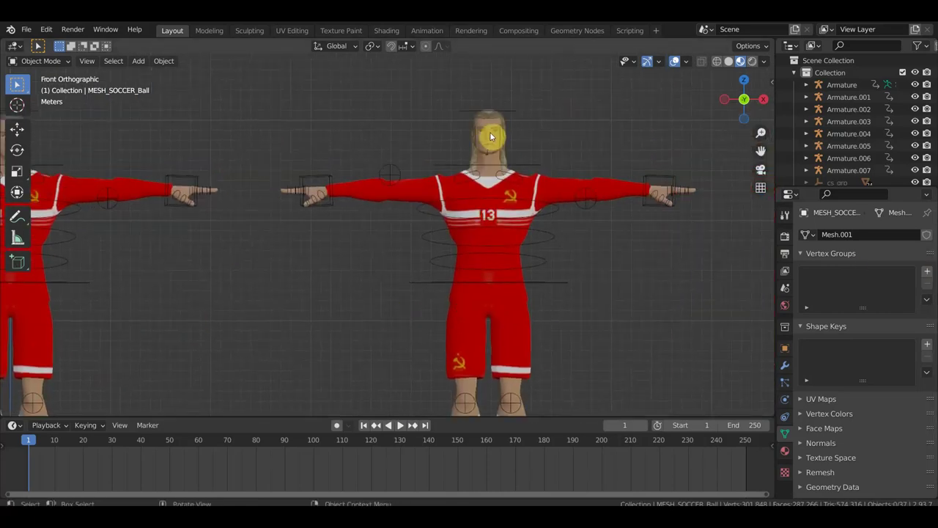
pyautogui.moveTo(620, 268)
pyautogui.keyDown('shift'); pyautogui.mouseDown(button='middle')
pyautogui.moveTo(454, 287)
pyautogui.moveTo(338, 274)
pyautogui.mouseUp(button='middle'); pyautogui.keyUp('shift')
pyautogui.keyDown('shift'); pyautogui.moveTo(422, 275); pyautogui.dragTo(279, 271, button='middle'); pyautogui.keyUp('shift')
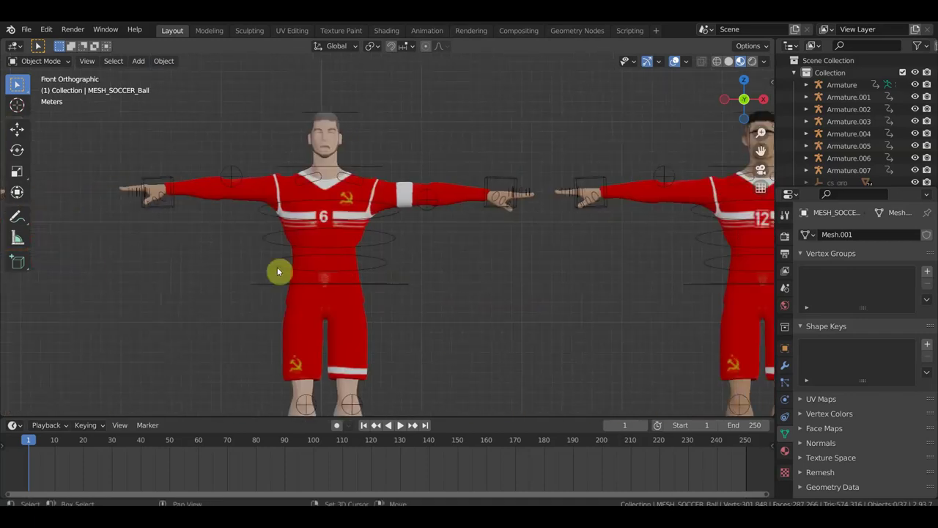
pyautogui.keyDown('shift'); pyautogui.moveTo(567, 260); pyautogui.dragTo(188, 272, button='middle'); pyautogui.keyUp('shift')
pyautogui.keyDown('shift'); pyautogui.moveTo(534, 272); pyautogui.dragTo(111, 268, button='middle'); pyautogui.keyUp('shift')
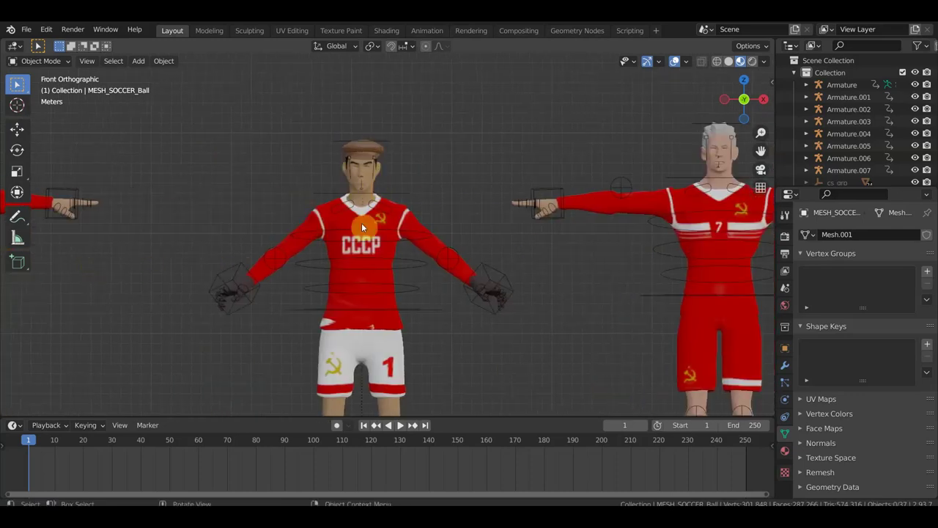
pyautogui.scroll(-2, 562, 244)
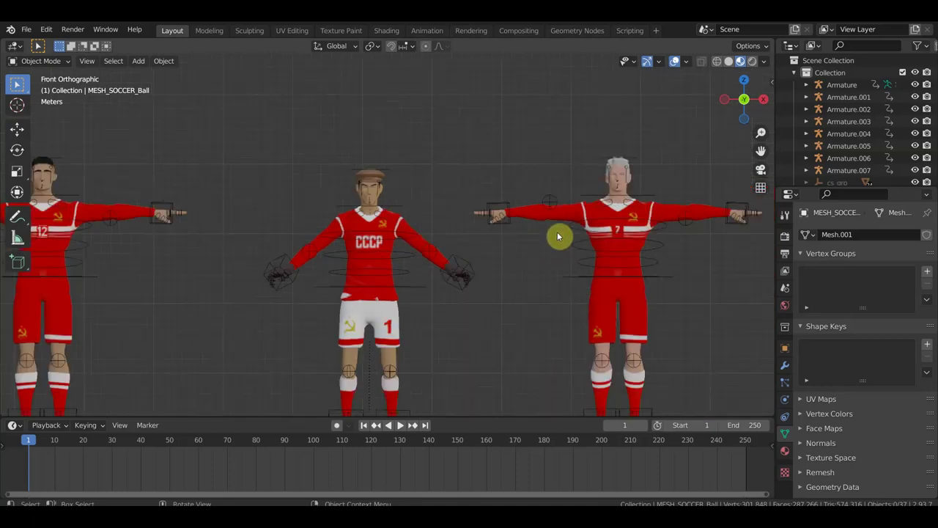
# Step: Pan along the row to view players 12, 6, 13, 10 and 20 up close
pyautogui.moveTo(557, 217)
pyautogui.keyDown('shift'); pyautogui.mouseDown(button='middle')
pyautogui.moveTo(645, 262)
pyautogui.moveTo(37, 262)
pyautogui.mouseUp(button='middle'); pyautogui.keyUp('shift')
pyautogui.scroll(5, 371, 212)
pyautogui.scroll(2, 371, 211)
pyautogui.keyDown('shift'); pyautogui.moveTo(536, 186); pyautogui.dragTo(530, 355, button='middle'); pyautogui.keyUp('shift')
pyautogui.keyDown('shift'); pyautogui.moveTo(261, 235); pyautogui.dragTo(2, 200, button='middle'); pyautogui.keyUp('shift')
pyautogui.moveTo(136, 182)
pyautogui.keyDown('shift'); pyautogui.mouseDown(button='middle')
pyautogui.moveTo(622, 176)
pyautogui.moveTo(396, 183)
pyautogui.moveTo(558, 183)
pyautogui.mouseUp(button='middle'); pyautogui.keyUp('shift')
pyautogui.moveTo(373, 191)
pyautogui.keyDown('shift'); pyautogui.mouseDown(button='middle')
pyautogui.moveTo(708, 199)
pyautogui.moveTo(159, 201)
pyautogui.moveTo(664, 203)
pyautogui.mouseUp(button='middle'); pyautogui.keyUp('shift')
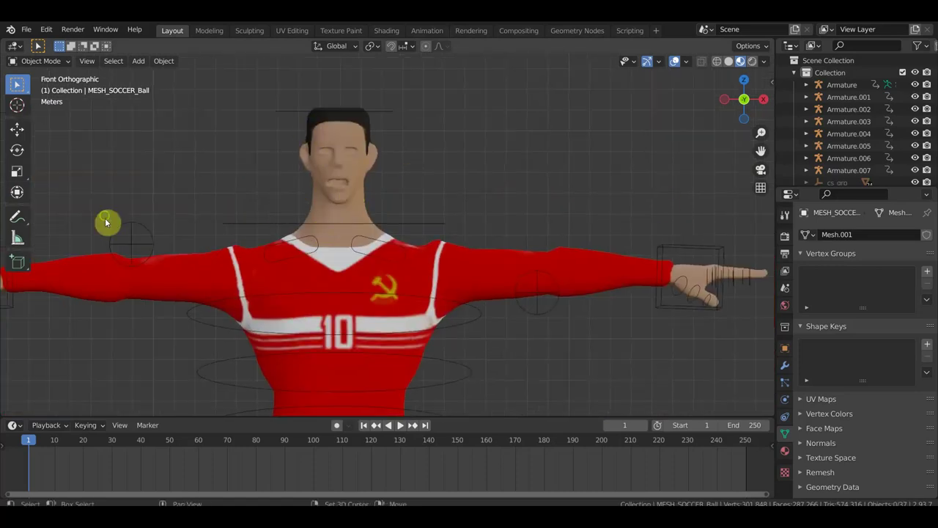
pyautogui.keyDown('shift'); pyautogui.moveTo(107, 223); pyautogui.dragTo(401, 220, button='middle'); pyautogui.keyUp('shift')
pyautogui.keyDown('shift'); pyautogui.moveTo(131, 194); pyautogui.dragTo(588, 197, button='middle'); pyautogui.keyUp('shift')
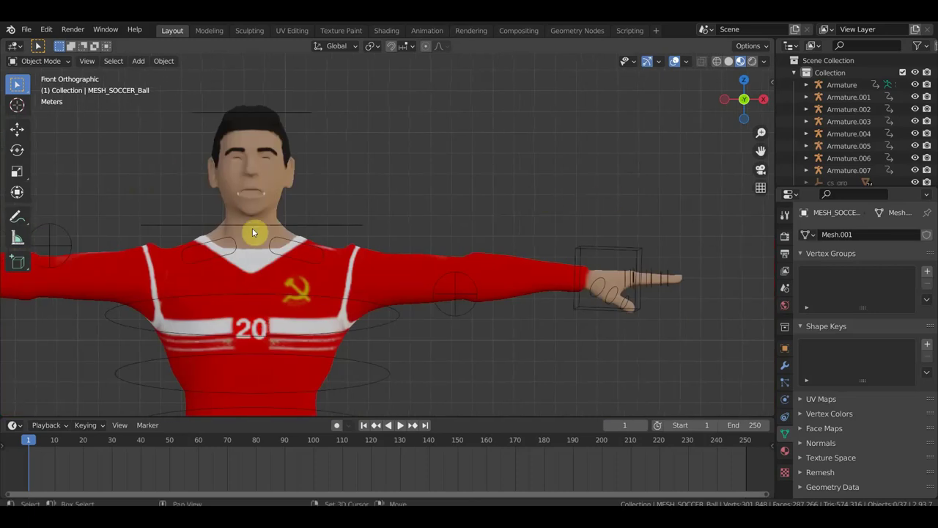
# Step: Zoom out, then centre and zoom in on the black-and-white soccer ball
pyautogui.scroll(-5, 346, 212)
pyautogui.scroll(-2, 410, 222)
pyautogui.keyDown('shift'); pyautogui.moveTo(494, 291); pyautogui.dragTo(188, 135, button='middle'); pyautogui.keyUp('shift')
pyautogui.scroll(5, 565, 264)
pyautogui.moveTo(565, 269)
pyautogui.keyDown('shift'); pyautogui.mouseDown(button='middle')
pyautogui.moveTo(400, 242)
pyautogui.moveTo(412, 268)
pyautogui.moveTo(383, 278)
pyautogui.moveTo(473, 264)
pyautogui.moveTo(467, 275)
pyautogui.moveTo(382, 278)
pyautogui.moveTo(399, 277)
pyautogui.mouseUp(button='middle'); pyautogui.keyUp('shift')
pyautogui.scroll(2, 299, 255)
# Step: Switch to front view and frame the row of players with the ball on the left
pyautogui.press('KP_1')
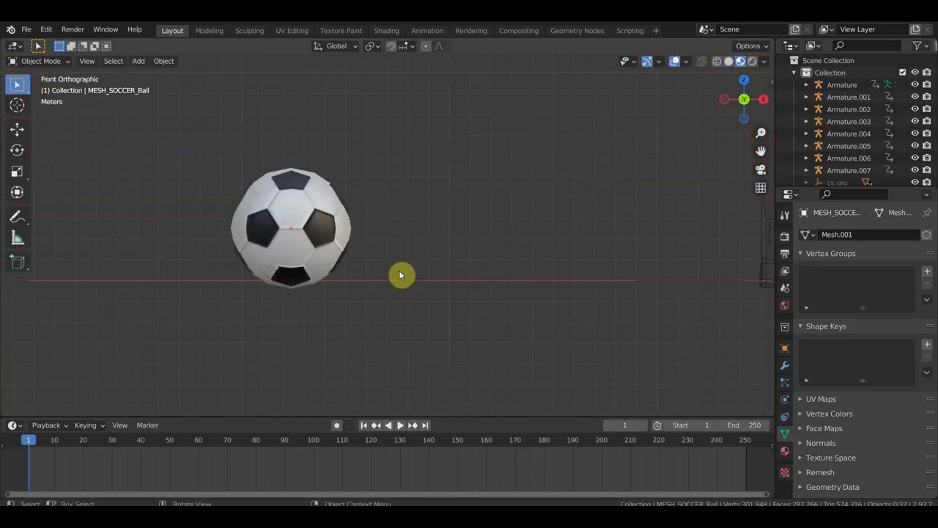
pyautogui.scroll(-5, 404, 271)
pyautogui.scroll(-3, 433, 272)
pyautogui.keyDown('shift'); pyautogui.moveTo(448, 272); pyautogui.dragTo(262, 315, button='middle'); pyautogui.keyUp('shift')
pyautogui.scroll(-4, 308, 316)
pyautogui.keyDown('shift'); pyautogui.moveTo(413, 315); pyautogui.dragTo(110, 314, button='middle'); pyautogui.keyUp('shift')
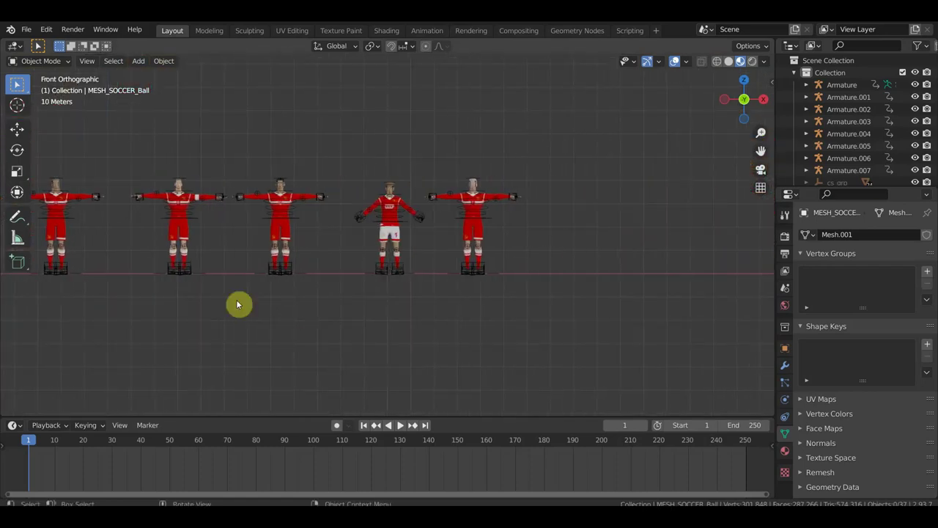
pyautogui.scroll(2, 362, 300)
pyautogui.scroll(2, 368, 299)
pyautogui.scroll(2, 368, 299)
pyautogui.scroll(1, 368, 298)
pyautogui.keyDown('shift'); pyautogui.moveTo(435, 287); pyautogui.dragTo(493, 344, button='middle'); pyautogui.keyUp('shift')
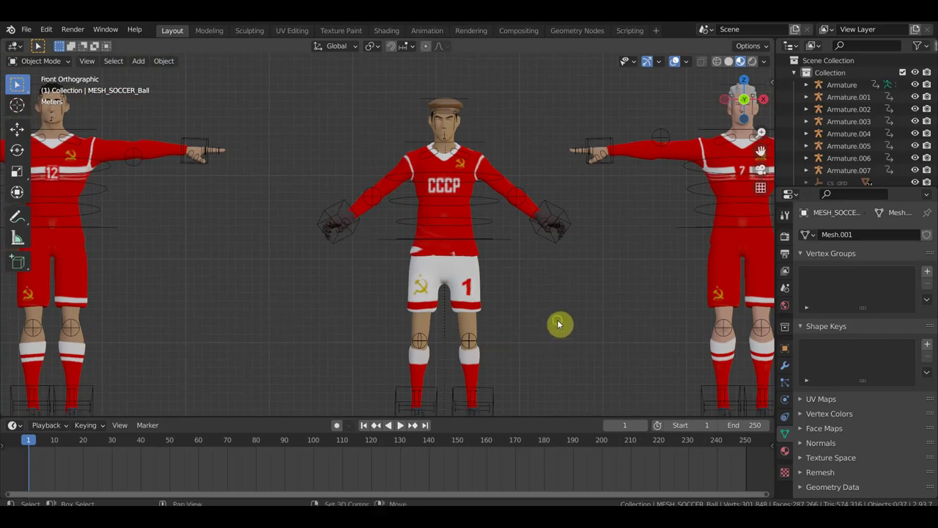
# Step: Zoom in on player 7's head and chest and select his mesh
pyautogui.keyDown('shift'); pyautogui.moveTo(562, 323); pyautogui.dragTo(146, 384, button='middle'); pyautogui.keyUp('shift')
pyautogui.scroll(3, 388, 321)
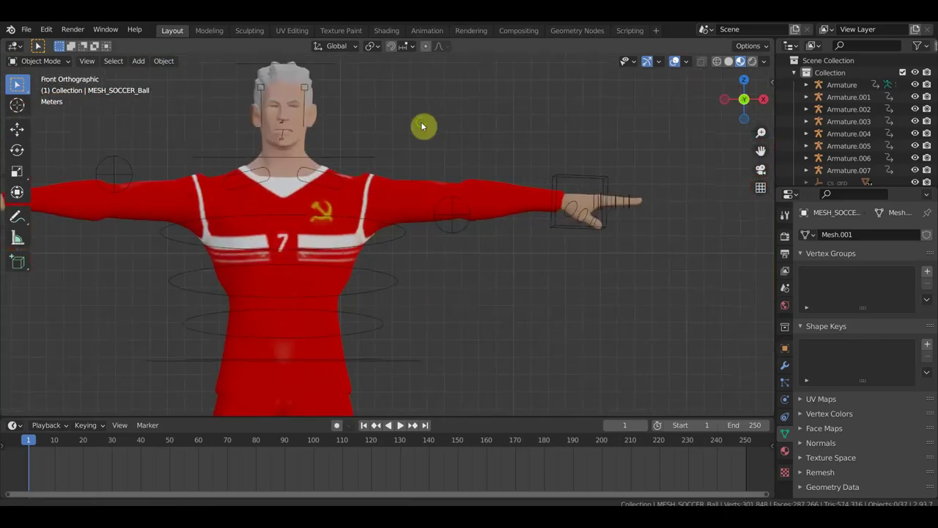
pyautogui.keyDown('shift'); pyautogui.moveTo(423, 126); pyautogui.dragTo(507, 224, button='middle'); pyautogui.keyUp('shift')
pyautogui.scroll(4, 470, 221)
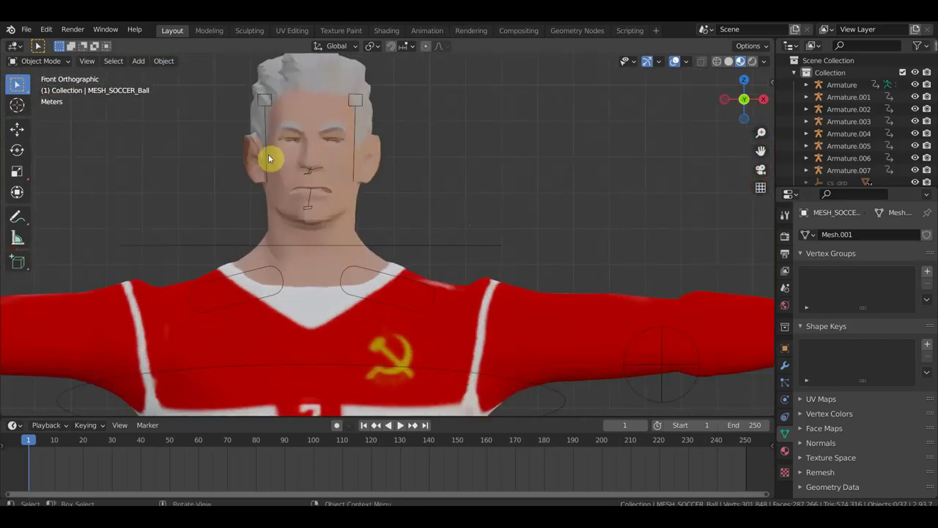
pyautogui.click(339, 183)
pyautogui.rightClick(339, 182)
pyautogui.click(340, 183)
# Step: Orbit and zoom out to see the whole row from an elevated angle
pyautogui.moveTo(452, 206)
pyautogui.mouseDown(button='middle')
pyautogui.moveTo(522, 215)
pyautogui.moveTo(278, 224)
pyautogui.moveTo(286, 238)
pyautogui.moveTo(377, 266)
pyautogui.moveTo(373, 277)
pyautogui.moveTo(408, 262)
pyautogui.moveTo(565, 256)
pyautogui.mouseUp(button='middle')
pyautogui.scroll(-4, 293, 243)
pyautogui.scroll(-5, 300, 245)
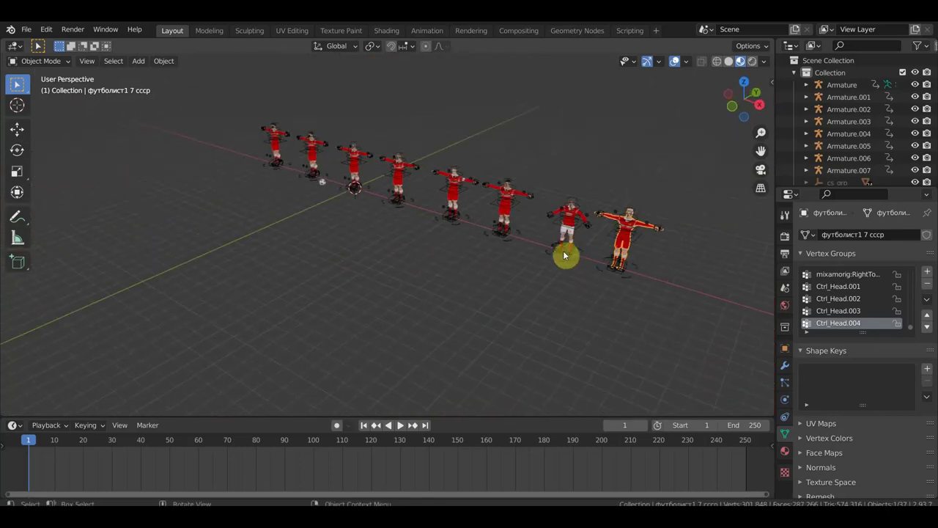
# Step: Review the player row side-on, then turn ZBrush's number 7 model to a three-quarter view
pyautogui.scroll(-1, 503, 257)
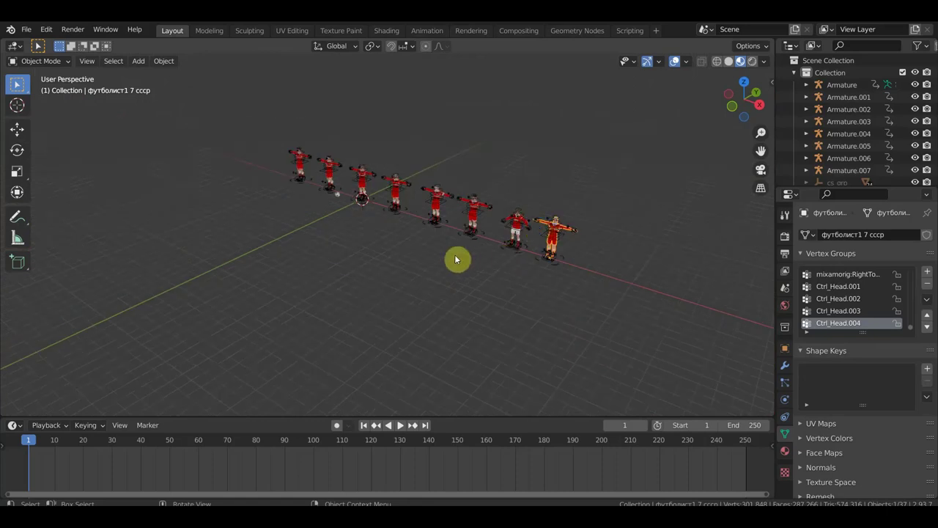
pyautogui.moveTo(385, 285)
pyautogui.mouseDown(button='middle')
pyautogui.moveTo(447, 272)
pyautogui.moveTo(448, 261)
pyautogui.moveTo(434, 287)
pyautogui.moveTo(453, 300)
pyautogui.moveTo(505, 274)
pyautogui.mouseUp(button='middle')
pyautogui.scroll(3, 411, 309)
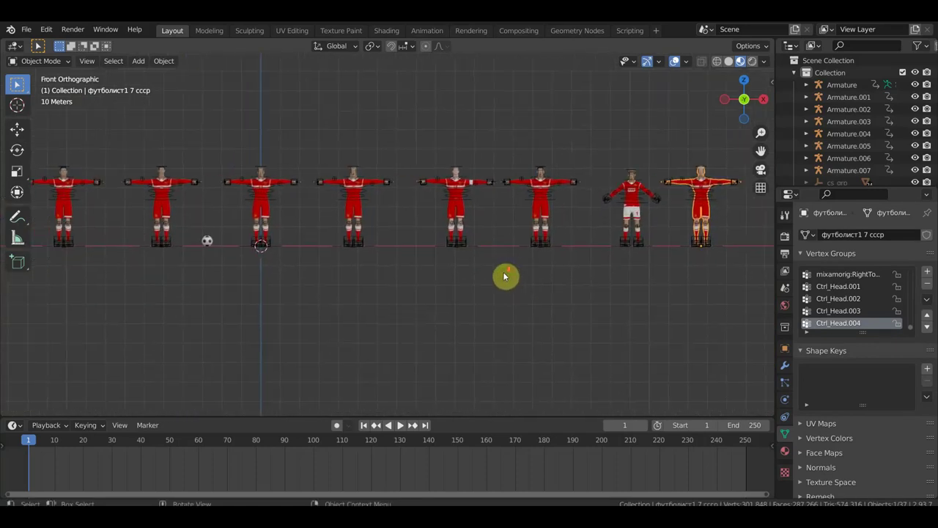
pyautogui.scroll(-2, 504, 276)
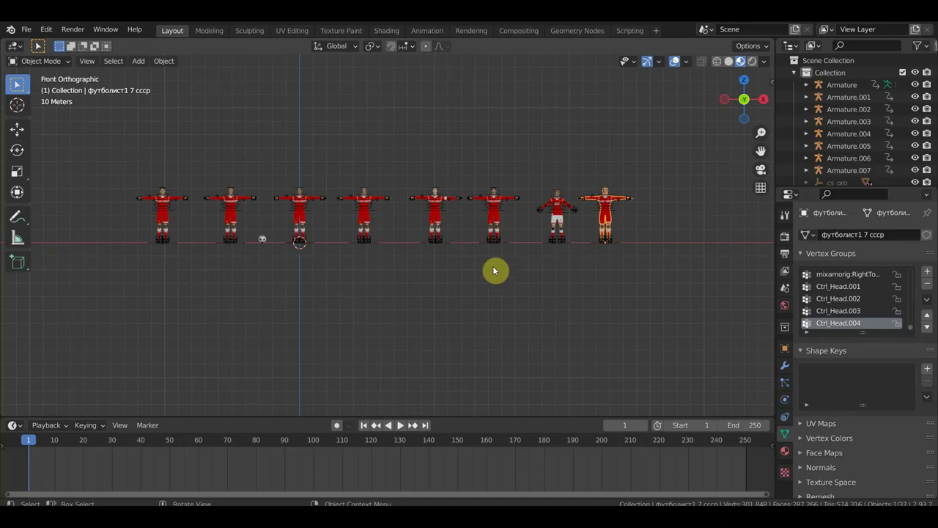
pyautogui.scroll(1, 270, 193)
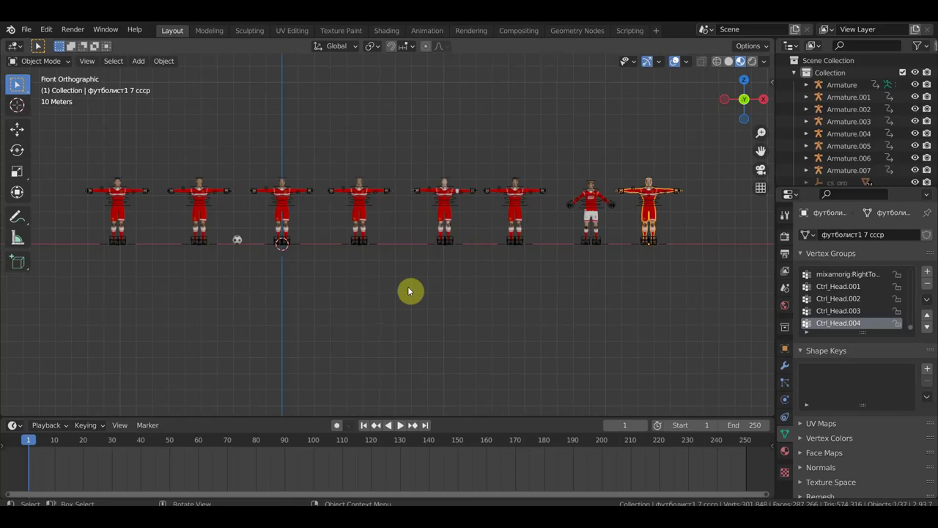
pyautogui.scroll(2, 407, 288)
pyautogui.scroll(1, 389, 249)
pyautogui.scroll(2, 377, 210)
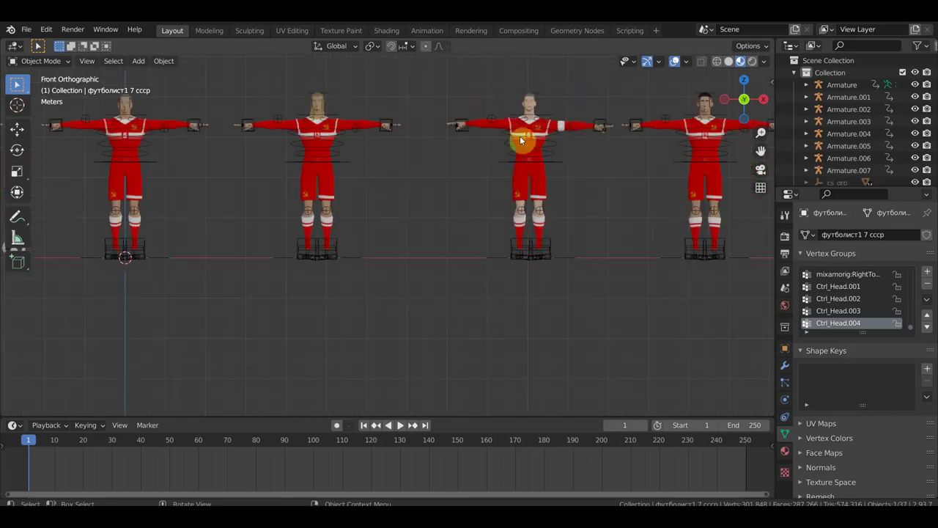
pyautogui.scroll(-2, 498, 196)
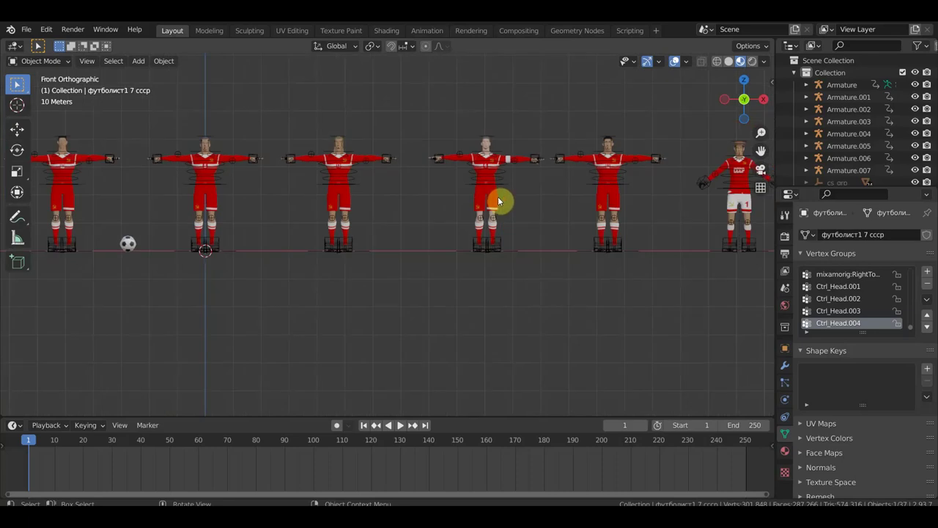
pyautogui.scroll(-2, 505, 198)
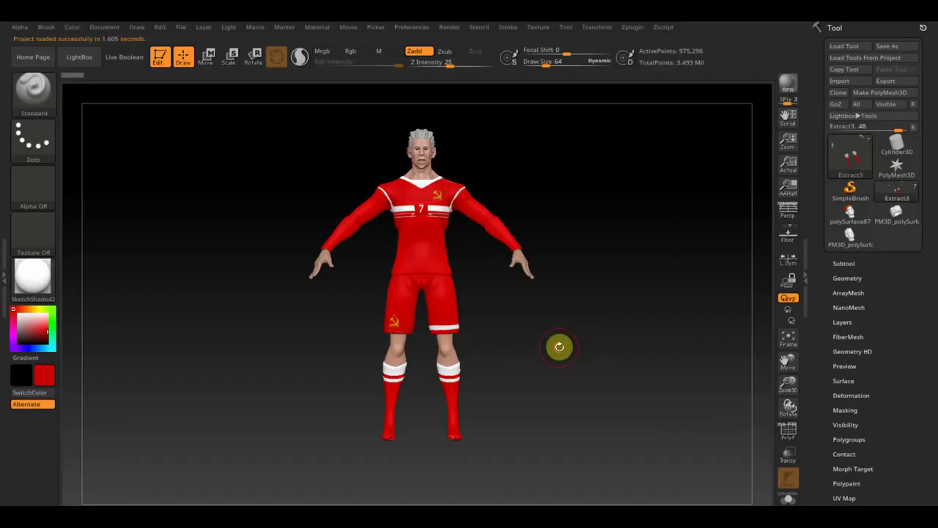
pyautogui.moveTo(559, 347)
pyautogui.keyDown('alt'); pyautogui.mouseDown()
pyautogui.moveTo(604, 448)
pyautogui.moveTo(586, 363)
pyautogui.moveTo(617, 409)
pyautogui.mouseUp(); pyautogui.keyUp('alt')
pyautogui.moveTo(650, 278)
pyautogui.mouseDown()
pyautogui.moveTo(638, 299)
pyautogui.moveTo(700, 310)
pyautogui.moveTo(693, 364)
pyautogui.moveTo(668, 418)
pyautogui.moveTo(655, 393)
pyautogui.moveTo(589, 377)
pyautogui.mouseUp()
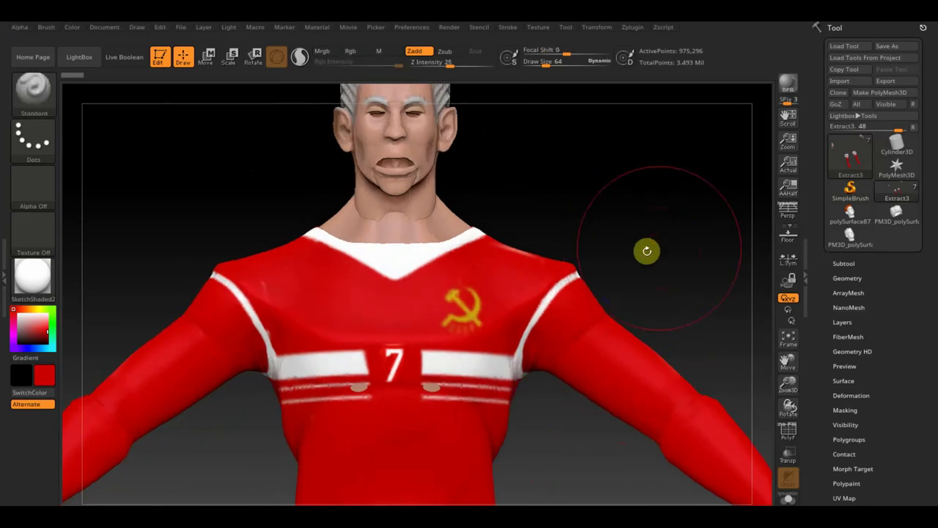
pyautogui.moveTo(677, 247)
pyautogui.mouseDown()
pyautogui.moveTo(628, 256)
pyautogui.moveTo(695, 254)
pyautogui.moveTo(698, 235)
pyautogui.mouseUp()
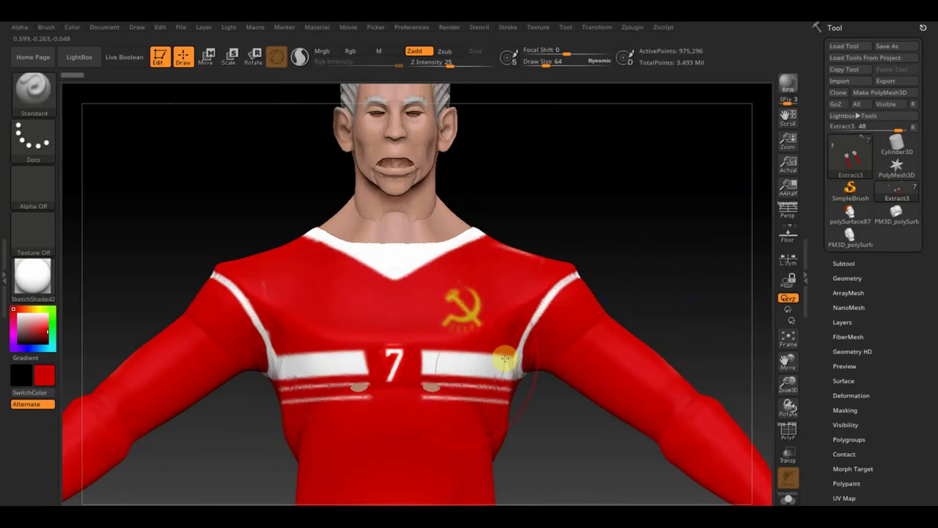
pyautogui.moveTo(691, 307)
pyautogui.mouseDown()
pyautogui.moveTo(580, 381)
pyautogui.moveTo(615, 188)
pyautogui.mouseUp()
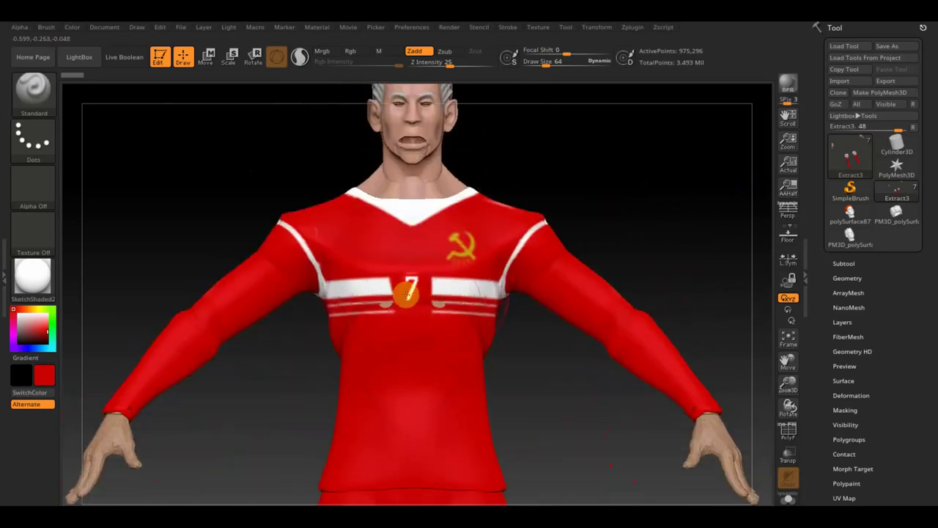
pyautogui.moveTo(551, 406); pyautogui.dragTo(433, 419)
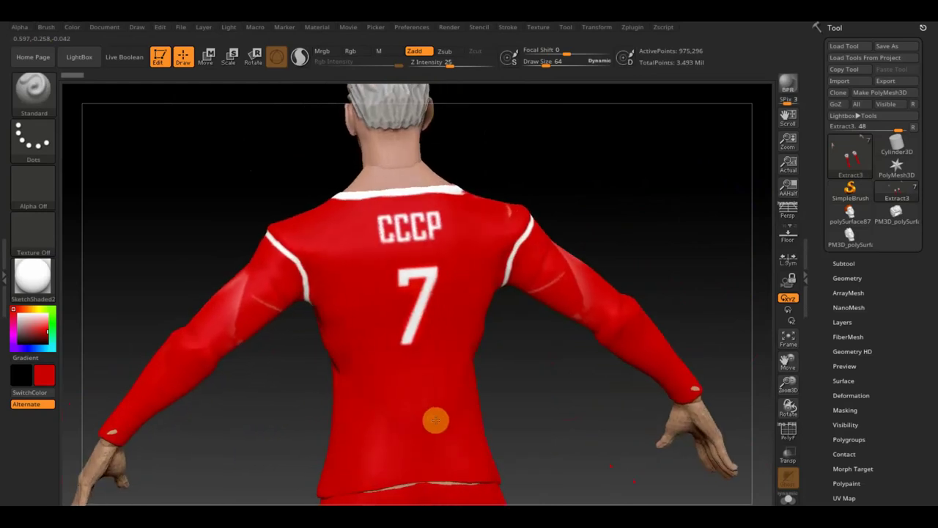
pyautogui.keyDown('shift'); pyautogui.moveTo(637, 224); pyautogui.dragTo(632, 238); pyautogui.keyUp('shift')
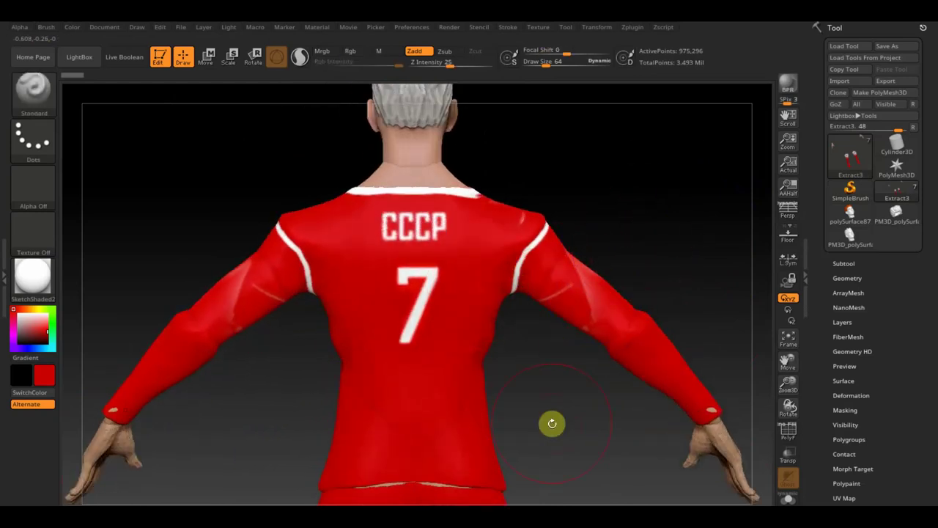
pyautogui.moveTo(551, 438)
pyautogui.keyDown('alt'); pyautogui.mouseDown()
pyautogui.moveTo(536, 368)
pyautogui.moveTo(582, 295)
pyautogui.moveTo(578, 320)
pyautogui.mouseUp(); pyautogui.keyUp('alt')
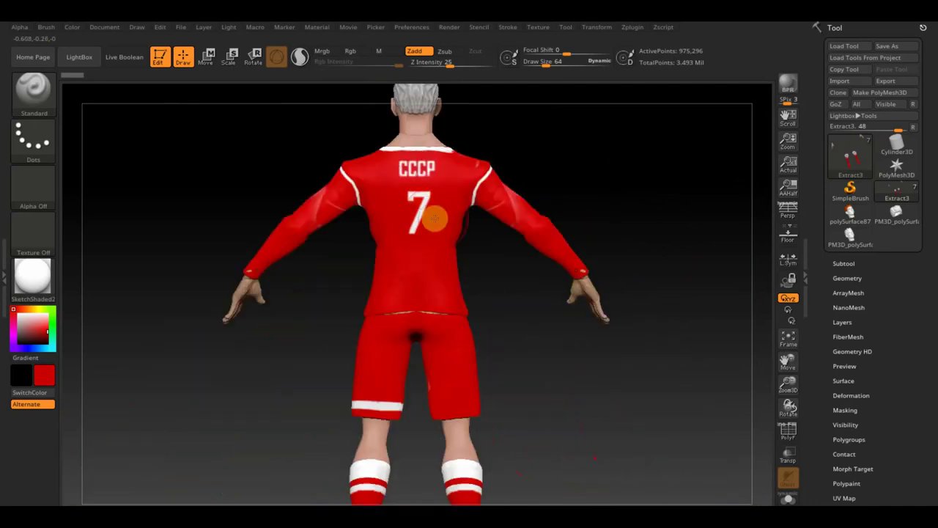
pyautogui.moveTo(567, 175)
pyautogui.keyDown('alt'); pyautogui.mouseDown()
pyautogui.moveTo(584, 210)
pyautogui.moveTo(559, 363)
pyautogui.mouseUp(); pyautogui.keyUp('alt')
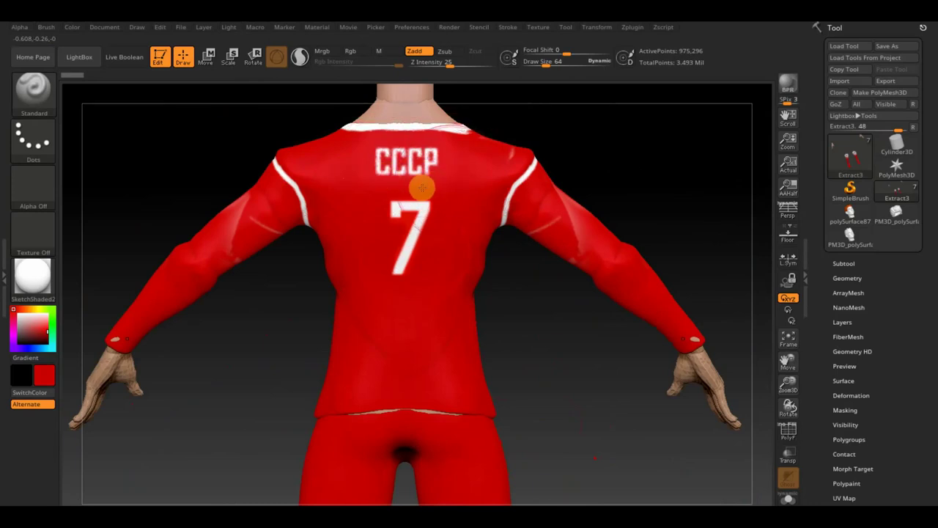
pyautogui.click(630, 29)
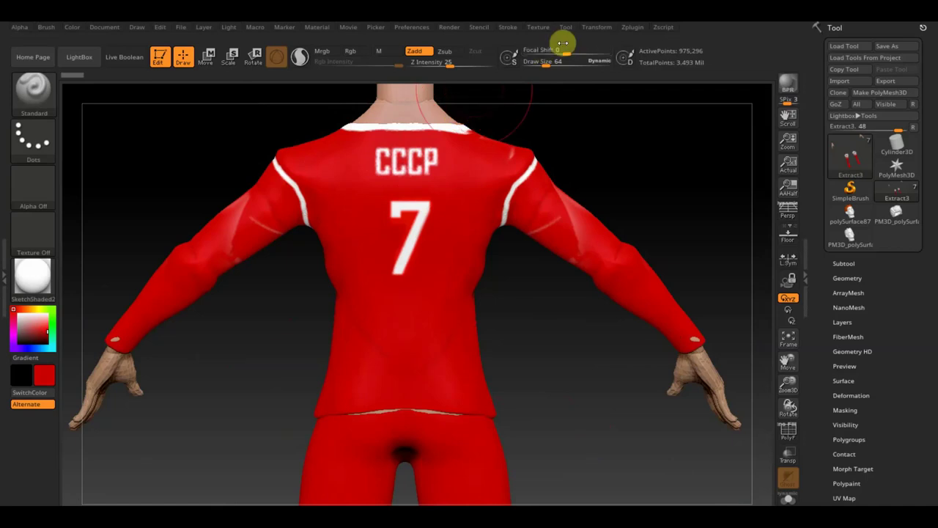
pyautogui.click(635, 27)
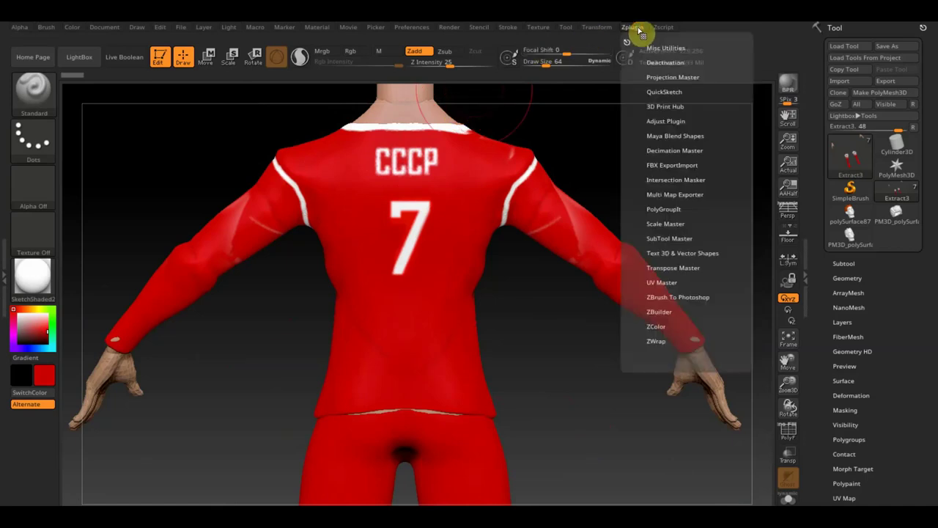
# Step: Create Cyrillic 3D text of the player's name with Text 3D & Vector Shapes and frame it
pyautogui.click(663, 253)
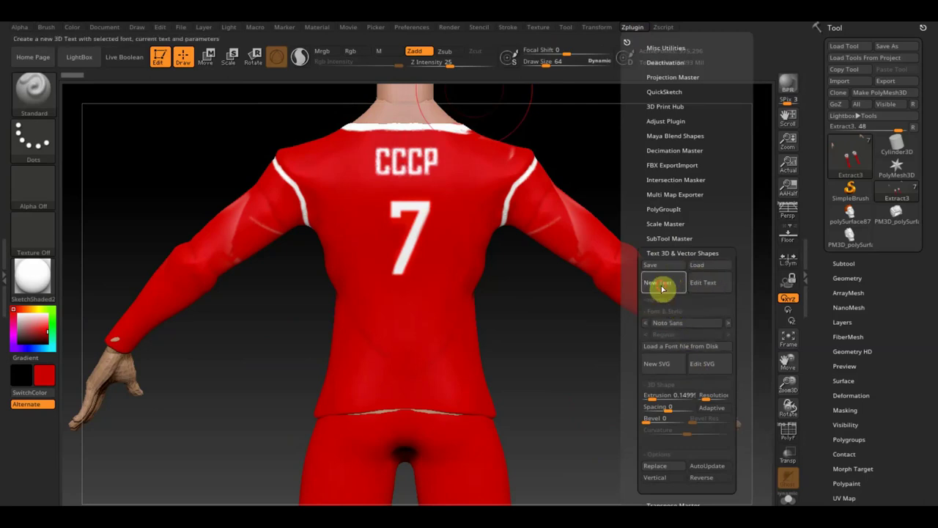
pyautogui.click(662, 285)
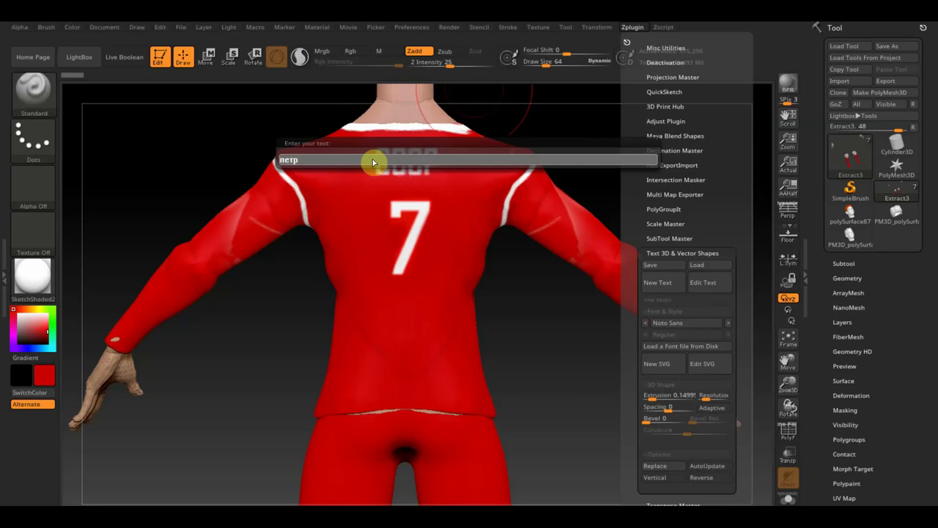
pyautogui.press('Return')
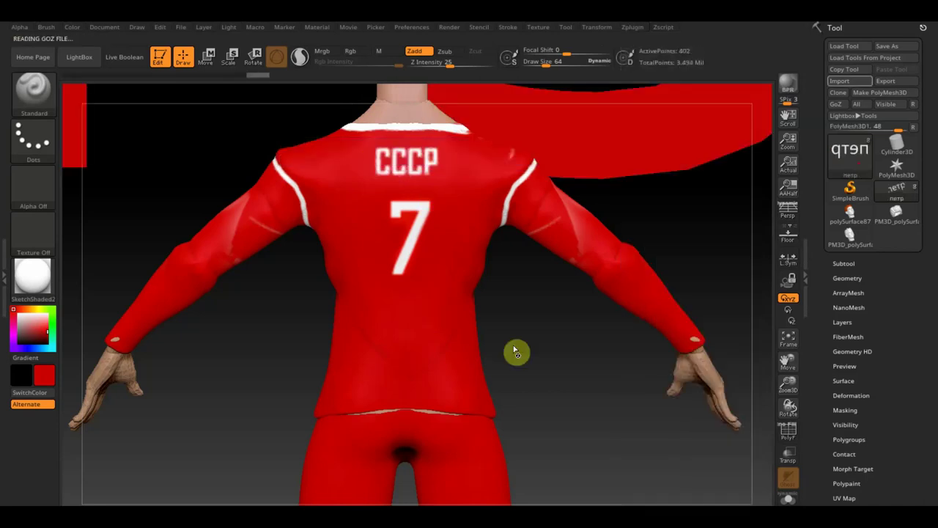
pyautogui.moveTo(563, 411); pyautogui.dragTo(554, 370)
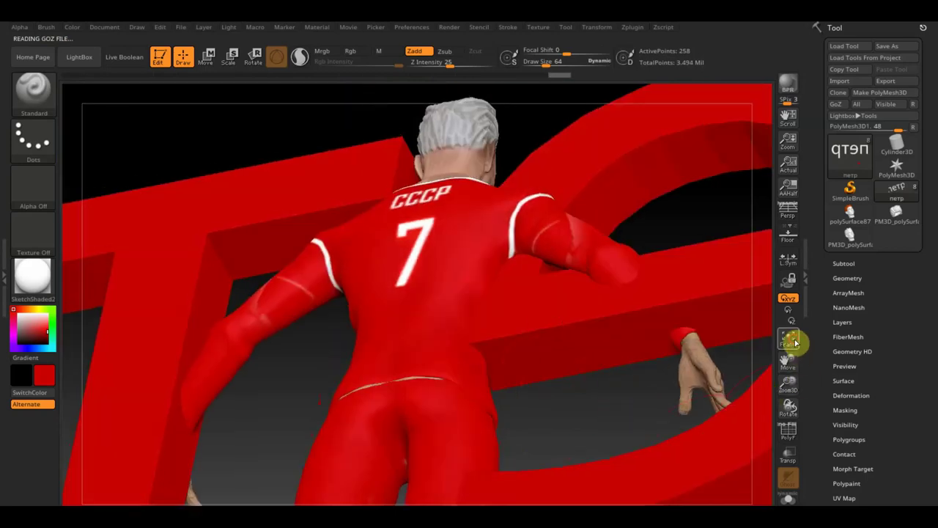
pyautogui.click(787, 339)
pyautogui.moveTo(649, 414)
pyautogui.mouseDown()
pyautogui.moveTo(664, 440)
pyautogui.moveTo(651, 452)
pyautogui.mouseUp()
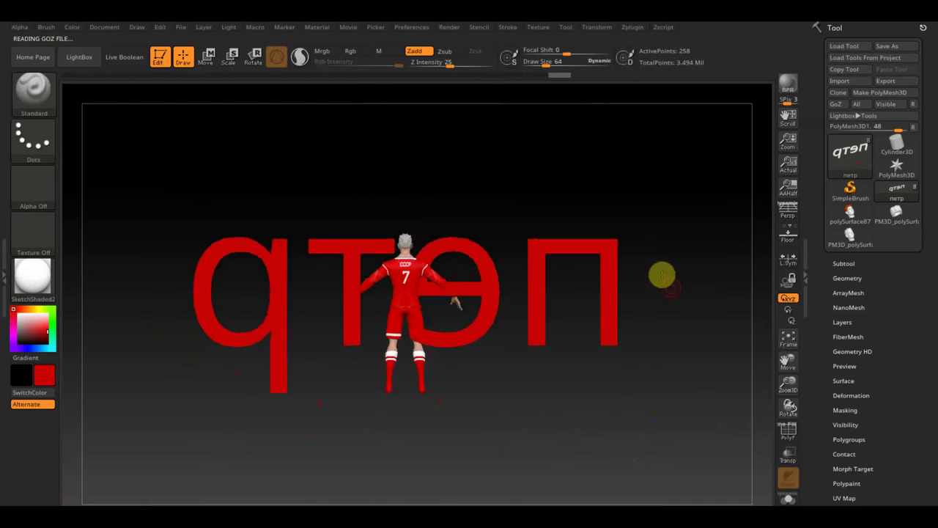
pyautogui.keyDown('shift'); pyautogui.moveTo(662, 272); pyautogui.dragTo(670, 394); pyautogui.keyUp('shift')
pyautogui.click(207, 57)
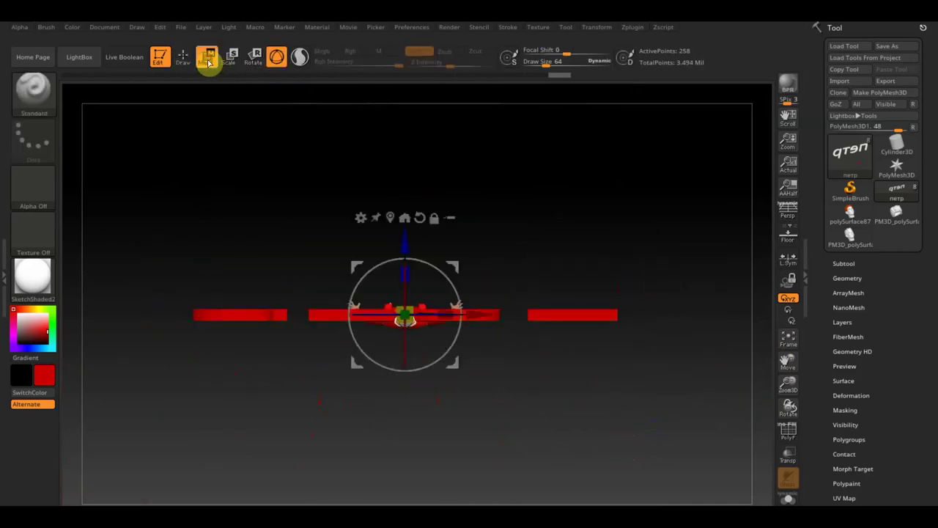
# Step: Rotate the name text about 178°, set its XYZ Size to 1.1659, and lower it
pyautogui.moveTo(456, 291); pyautogui.dragTo(368, 331)
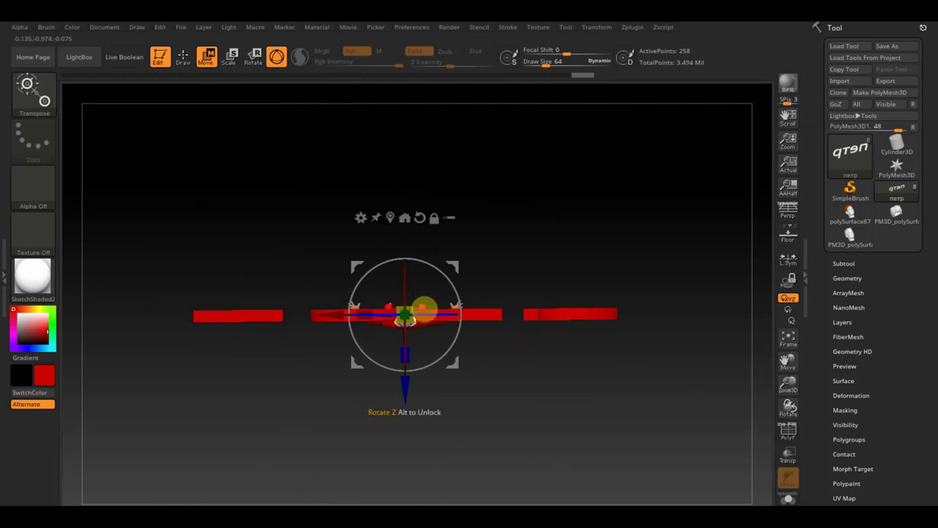
pyautogui.moveTo(421, 306); pyautogui.dragTo(408, 308)
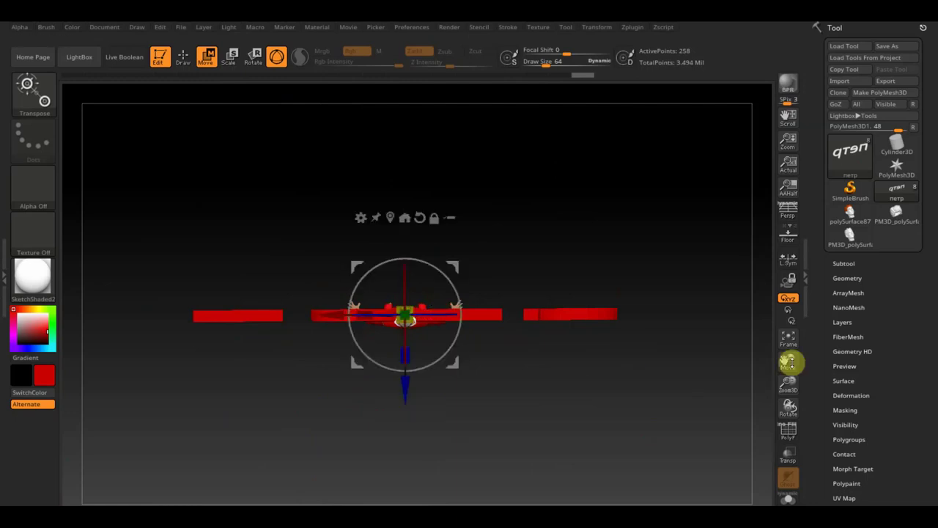
pyautogui.click(859, 276)
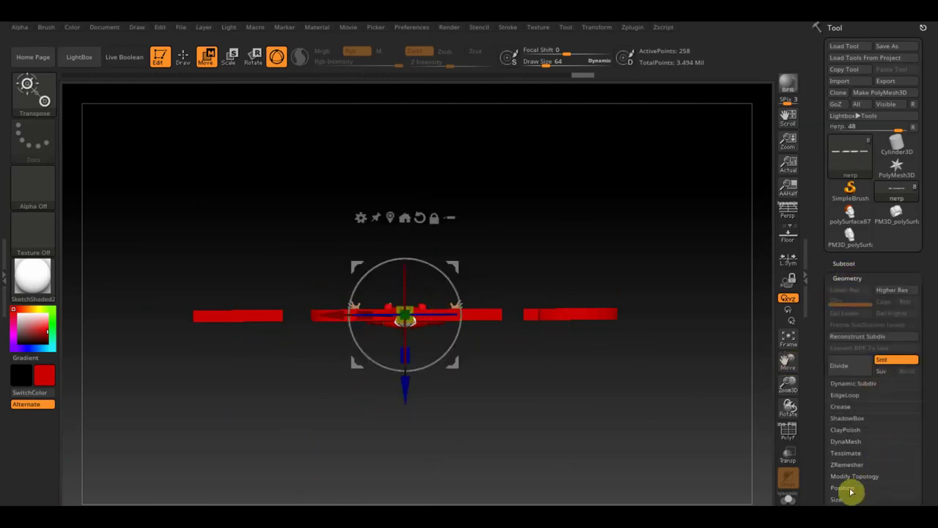
pyautogui.click(871, 499)
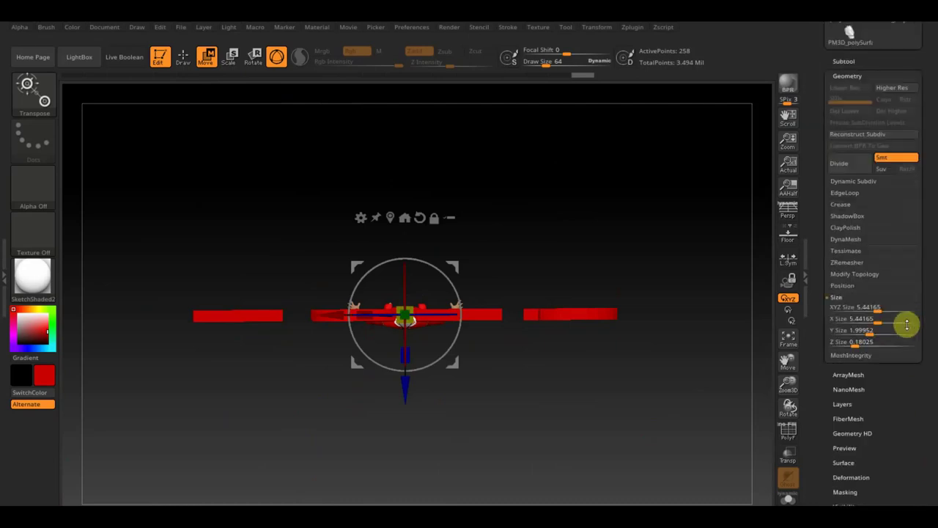
pyautogui.moveTo(876, 308); pyautogui.dragTo(874, 309)
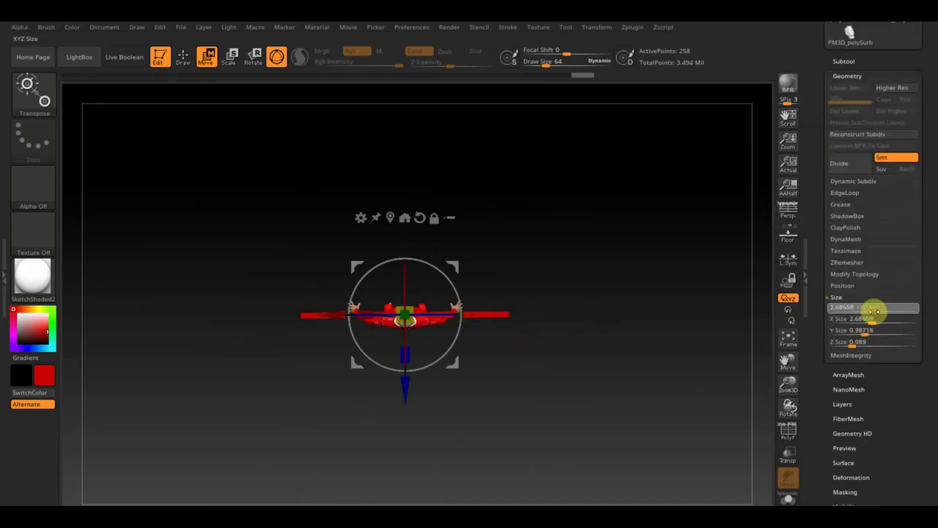
pyautogui.press('Return')
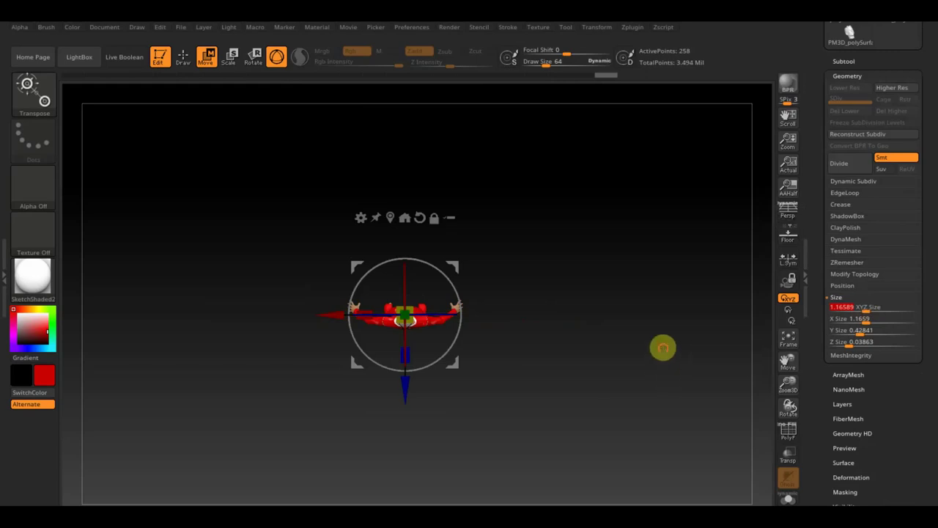
pyautogui.moveTo(409, 388); pyautogui.dragTo(426, 432)
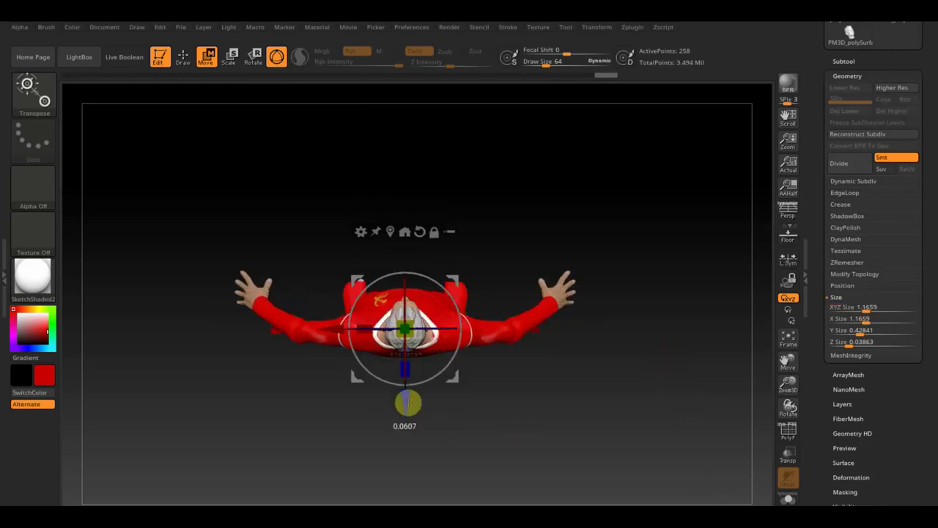
# Step: From the back view, shrink the lettering to XYZ Size 0.23801 and place it above the 7
pyautogui.moveTo(632, 430); pyautogui.dragTo(645, 335)
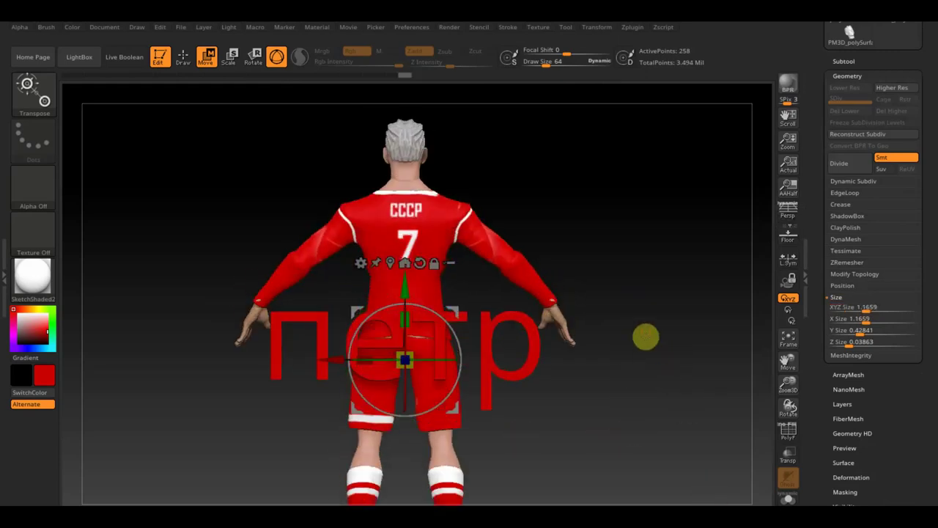
pyautogui.click(866, 308)
pyautogui.moveTo(866, 307); pyautogui.dragTo(860, 310)
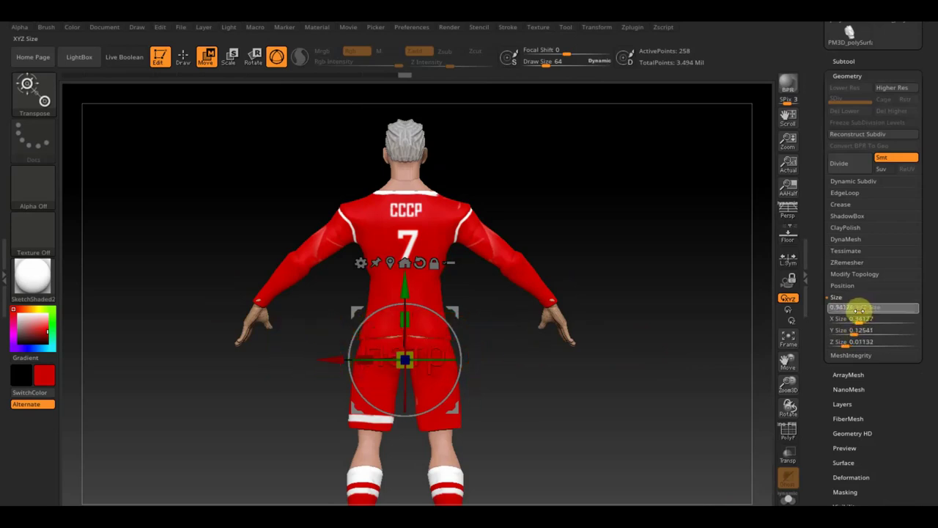
pyautogui.moveTo(405, 292); pyautogui.dragTo(431, 148)
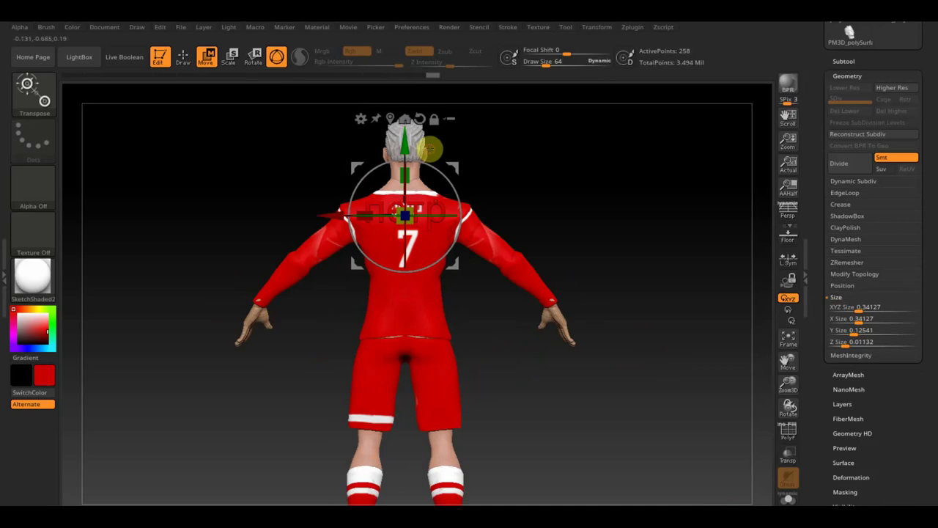
pyautogui.click(877, 308)
pyautogui.moveTo(860, 309); pyautogui.dragTo(859, 309)
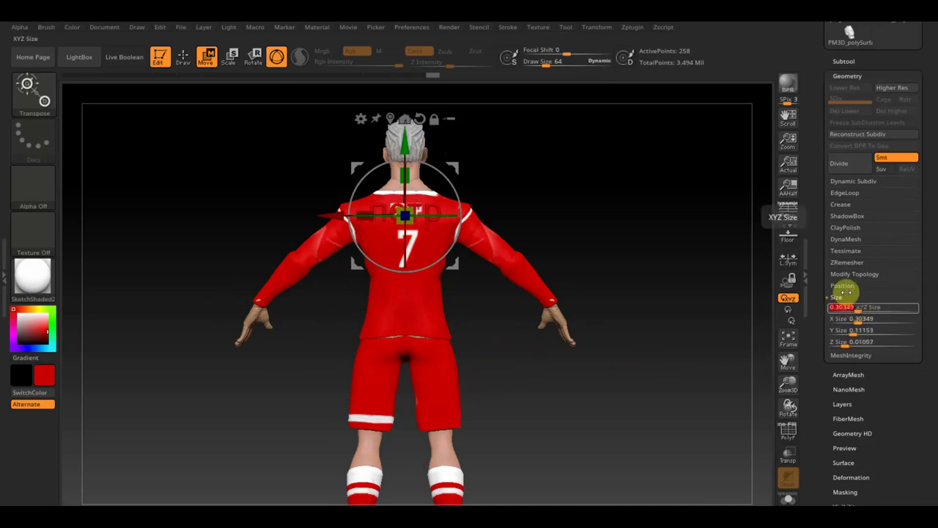
pyautogui.keyDown('ctrl'); pyautogui.moveTo(712, 256); pyautogui.dragTo(707, 336, button='right'); pyautogui.keyUp('ctrl')
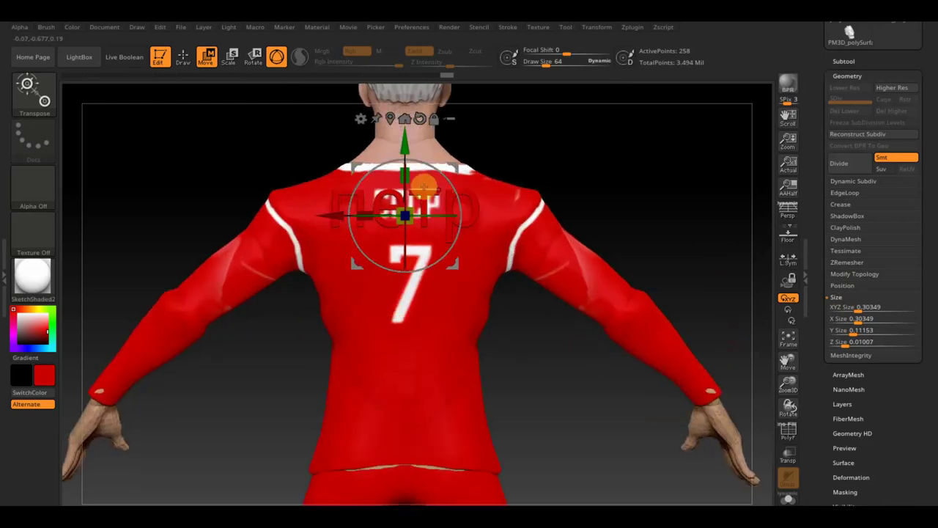
pyautogui.click(865, 309)
pyautogui.moveTo(865, 310); pyautogui.dragTo(853, 303)
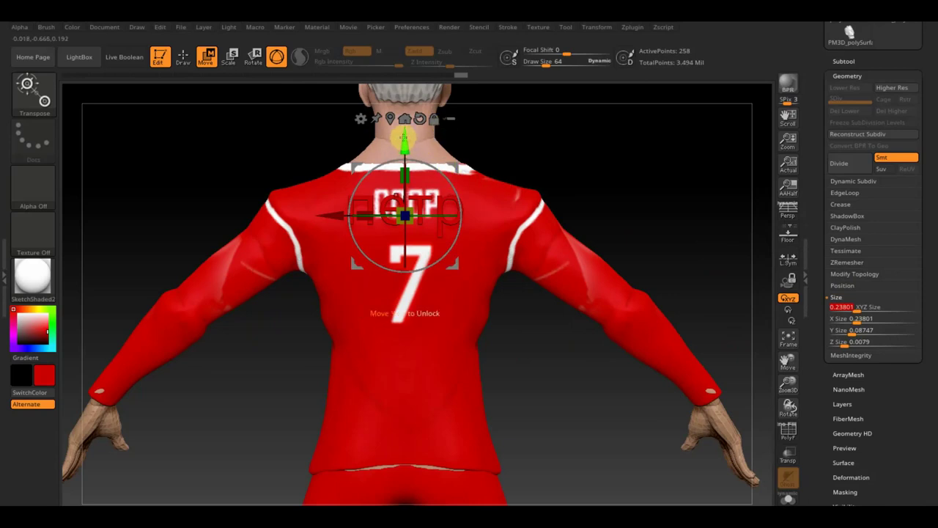
pyautogui.moveTo(402, 140); pyautogui.dragTo(403, 134)
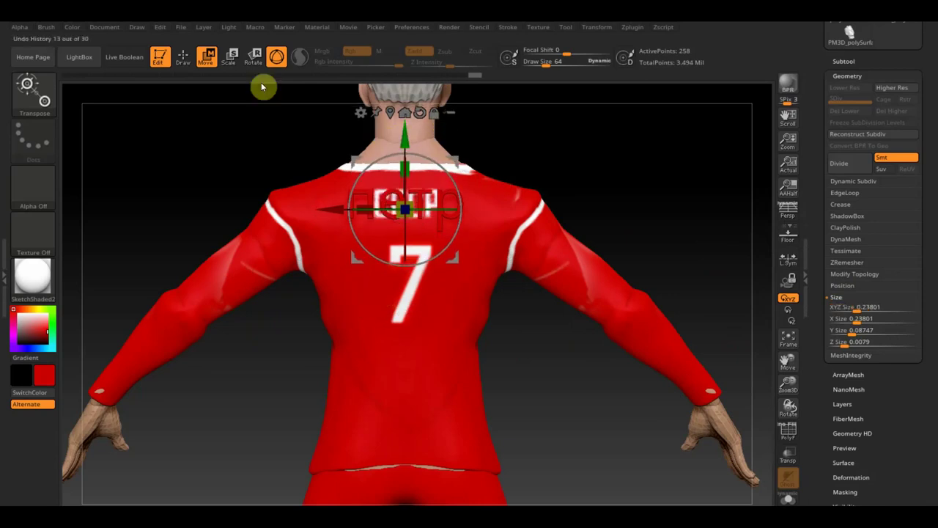
# Step: Paint the name lettering white with Draw in Rgb-only mode, Zadd off
pyautogui.click(182, 56)
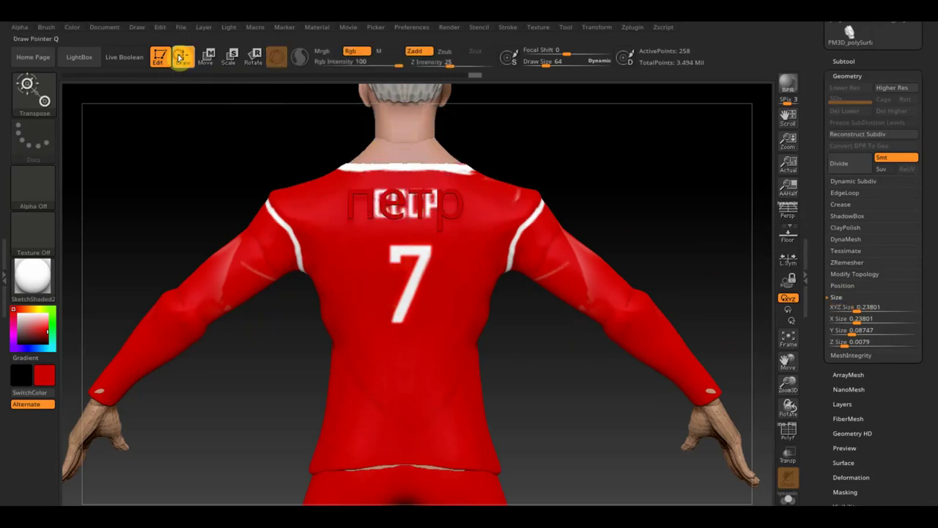
pyautogui.click(356, 50)
pyautogui.click(414, 51)
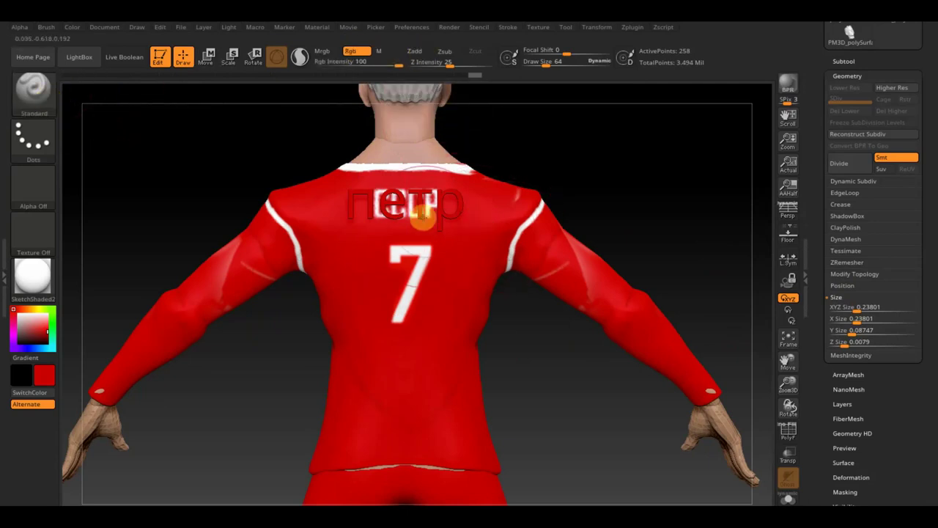
pyautogui.click(51, 351)
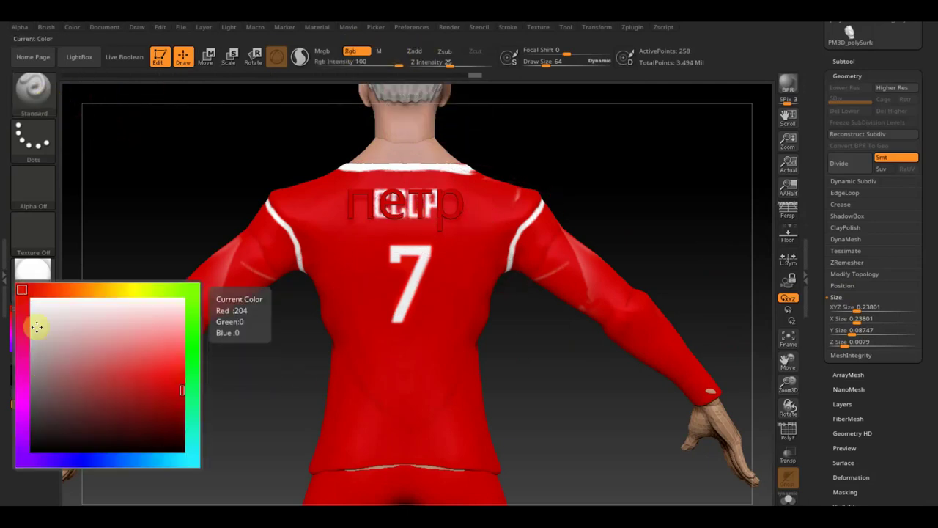
pyautogui.moveTo(369, 210); pyautogui.dragTo(429, 205)
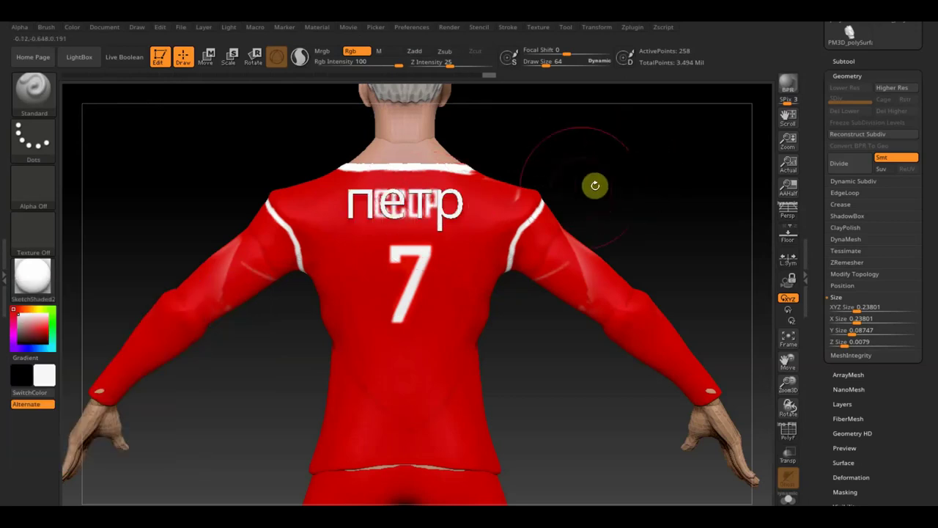
pyautogui.moveTo(594, 184); pyautogui.dragTo(620, 308)
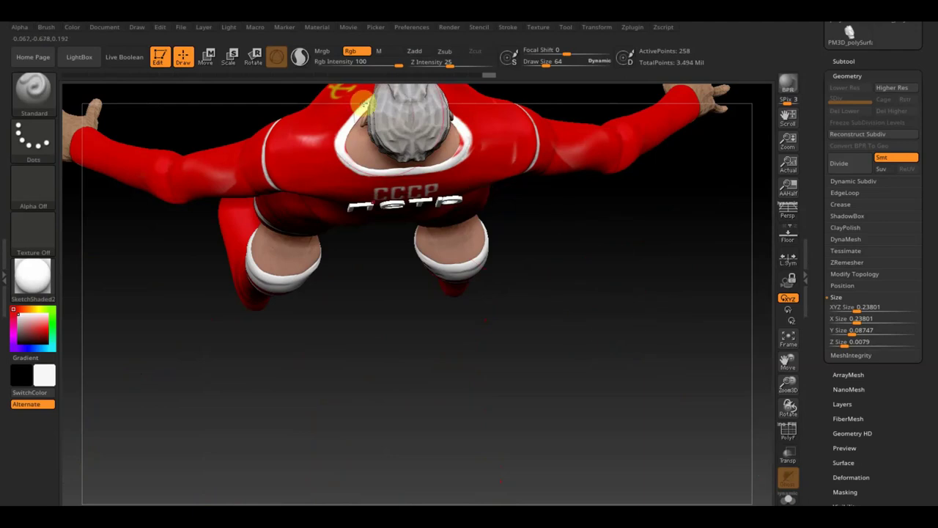
# Step: Nudge the white lettering slightly upward, inspect the jersey back, and show the brush library
pyautogui.click(206, 57)
pyautogui.moveTo(417, 285); pyautogui.dragTo(417, 277)
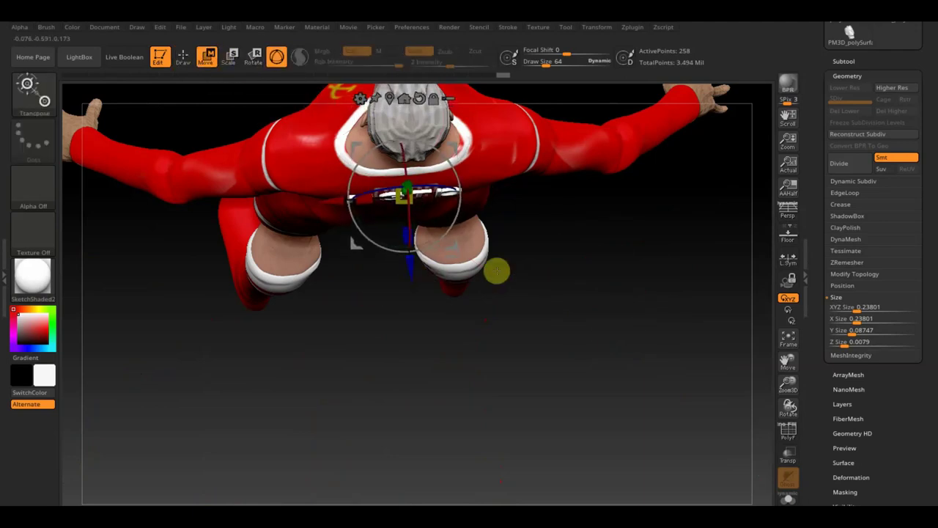
pyautogui.keyDown('alt'); pyautogui.moveTo(626, 271); pyautogui.dragTo(661, 400); pyautogui.keyUp('alt')
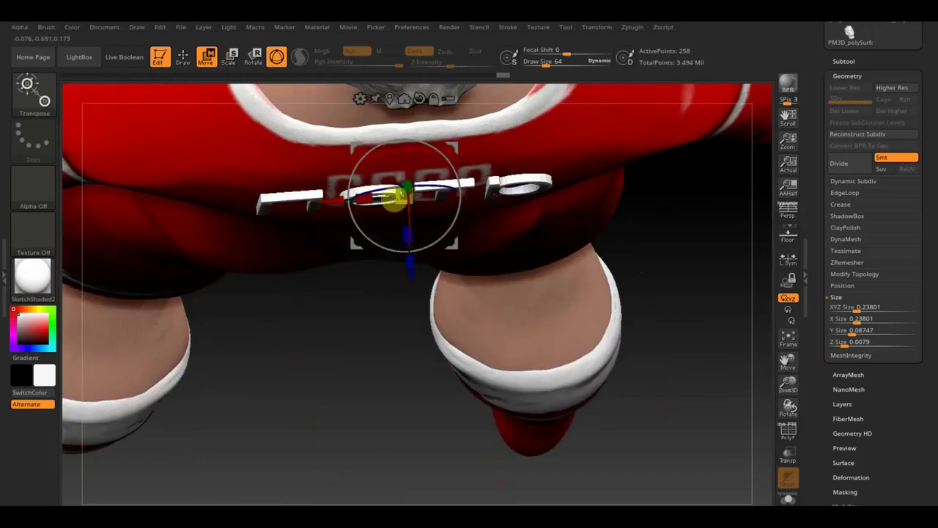
pyautogui.moveTo(678, 264); pyautogui.dragTo(719, 111)
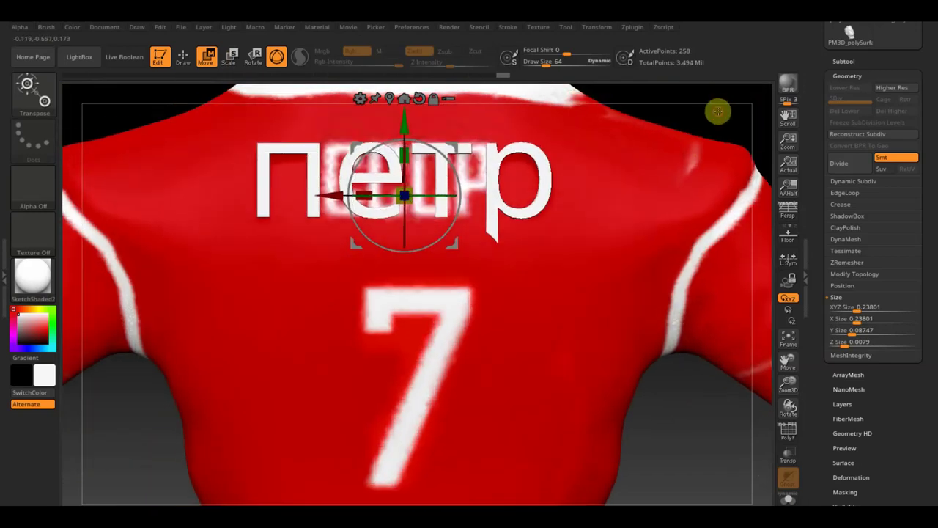
pyautogui.keyDown('alt'); pyautogui.moveTo(670, 447); pyautogui.dragTo(659, 358); pyautogui.keyUp('alt')
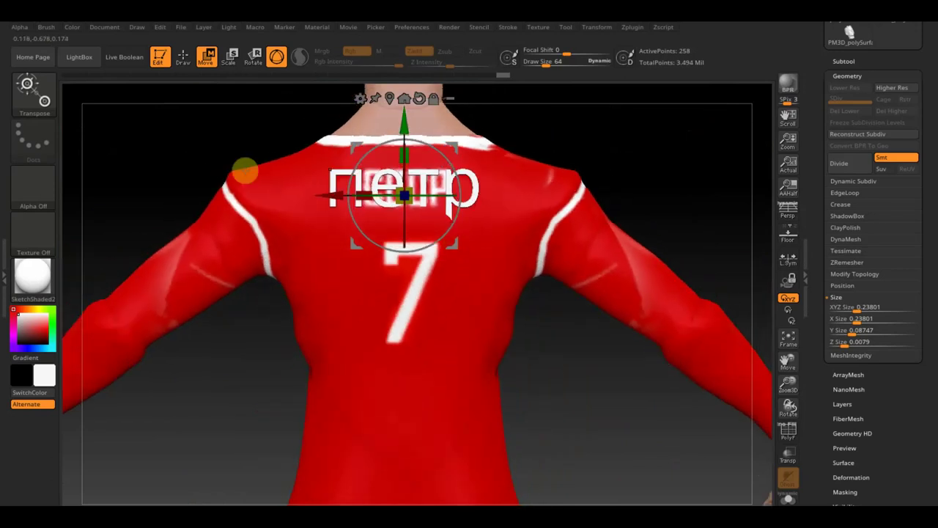
pyautogui.click(183, 56)
pyautogui.click(53, 87)
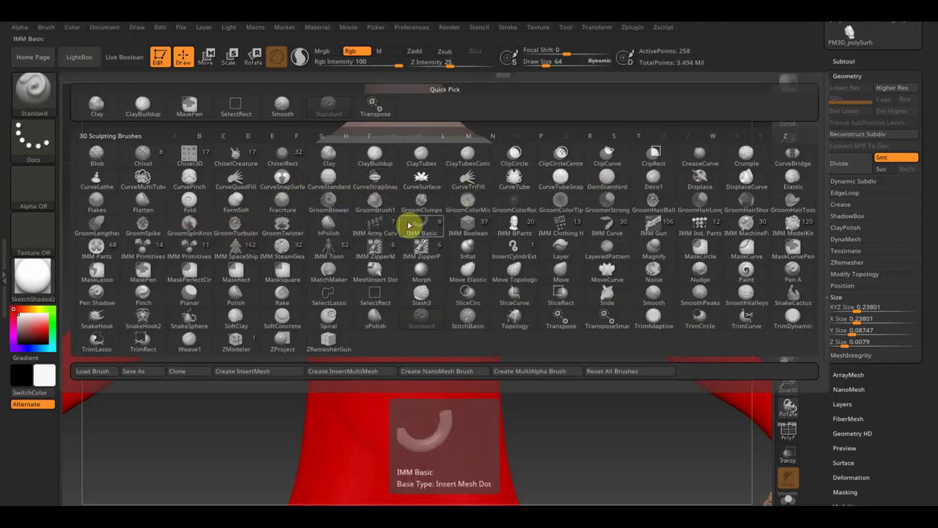
# Step: Make MatchMaker the current brush from the brush library
pyautogui.click(337, 273)
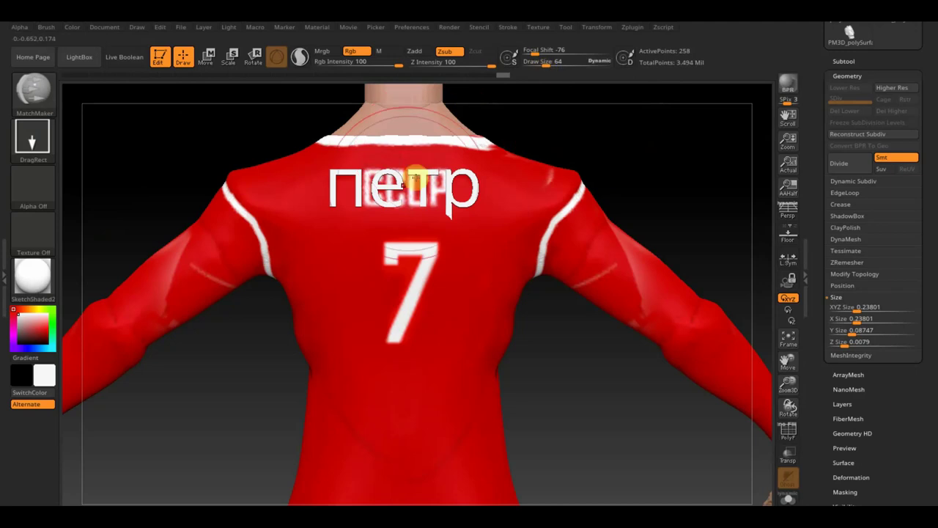
# Step: Undo the last lettering change, then repaint the п and е letters white with the Standard brush
pyautogui.hotkey('ctrl', 'shift', 'z')
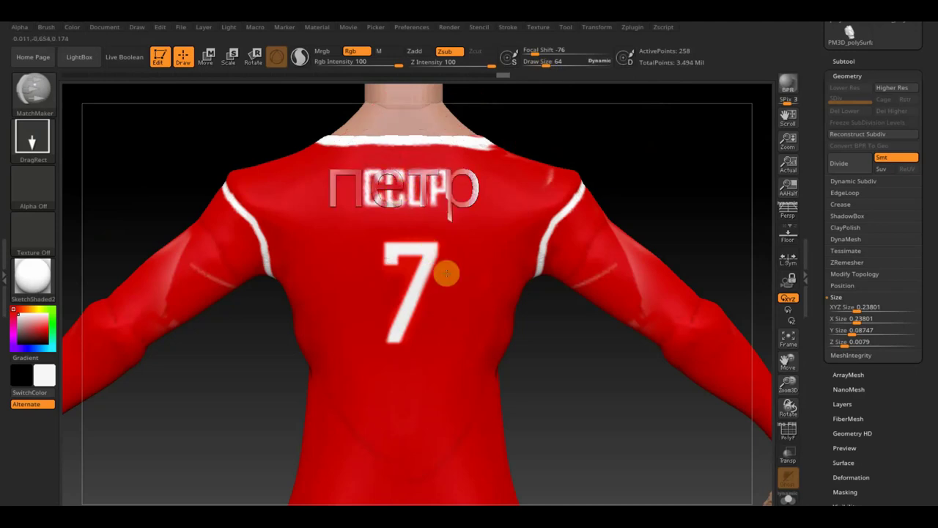
pyautogui.moveTo(658, 195)
pyautogui.mouseDown()
pyautogui.moveTo(633, 281)
pyautogui.moveTo(655, 321)
pyautogui.moveTo(469, 205)
pyautogui.mouseUp()
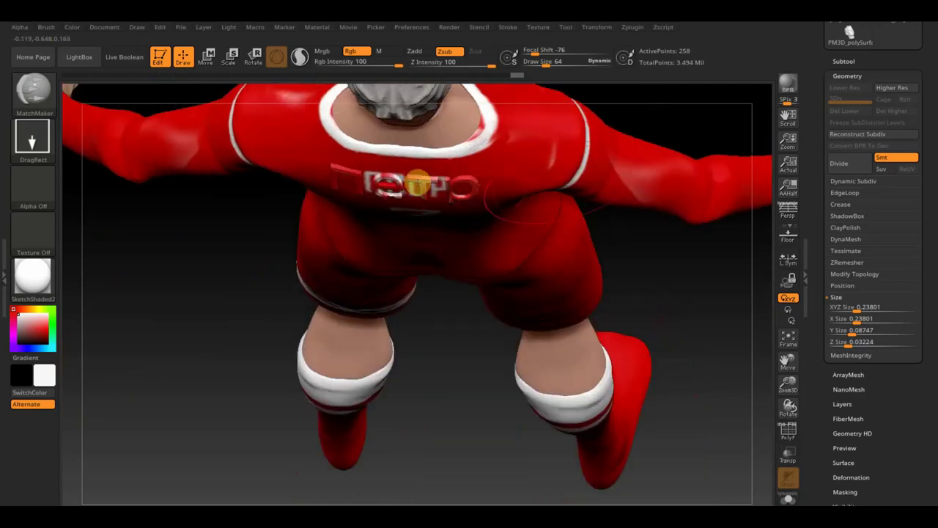
pyautogui.moveTo(653, 279); pyautogui.dragTo(660, 188)
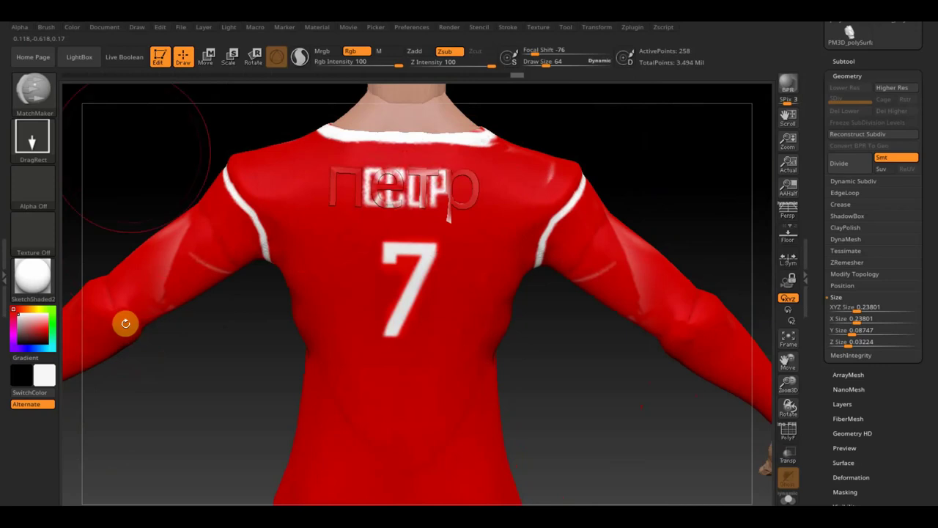
pyautogui.click(33, 91)
pyautogui.click(373, 106)
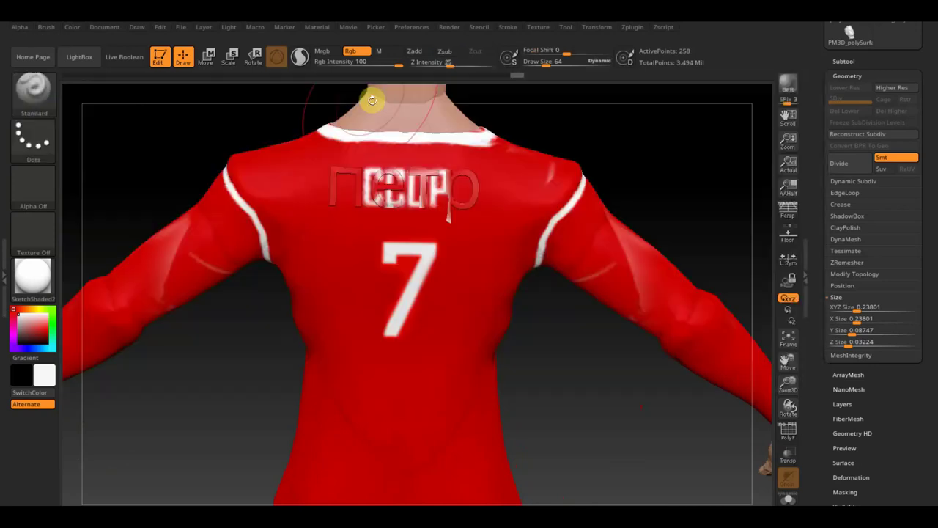
pyautogui.moveTo(396, 199); pyautogui.dragTo(343, 192)
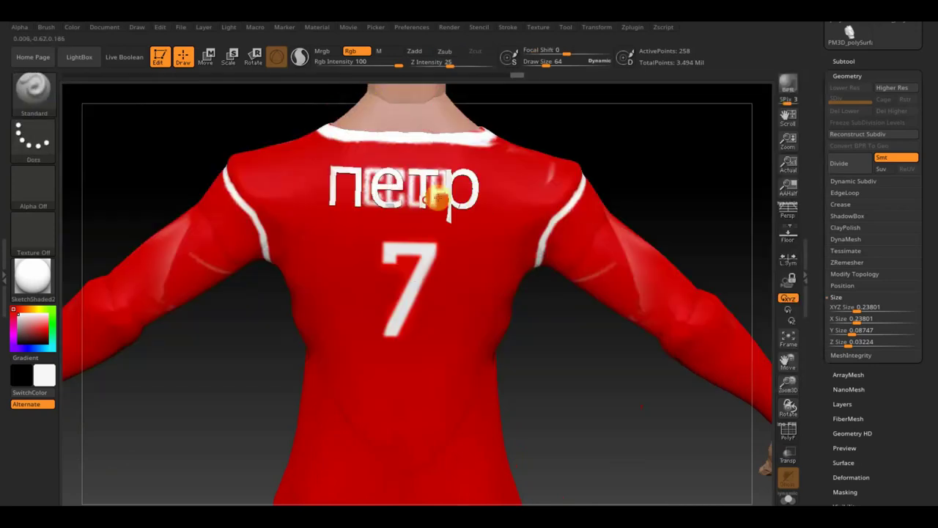
pyautogui.moveTo(670, 198)
pyautogui.mouseDown()
pyautogui.moveTo(699, 188)
pyautogui.moveTo(690, 177)
pyautogui.mouseUp()
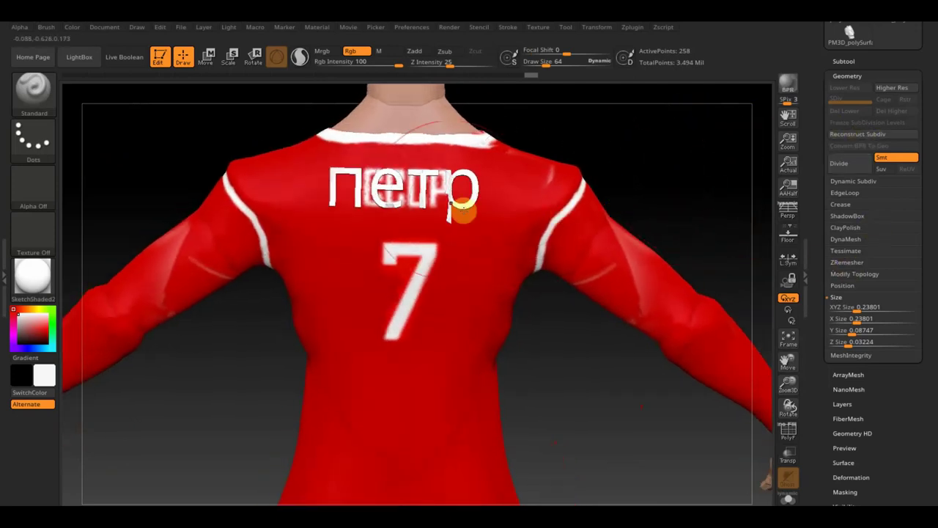
pyautogui.moveTo(608, 182)
pyautogui.mouseDown()
pyautogui.moveTo(614, 269)
pyautogui.moveTo(613, 186)
pyautogui.mouseUp()
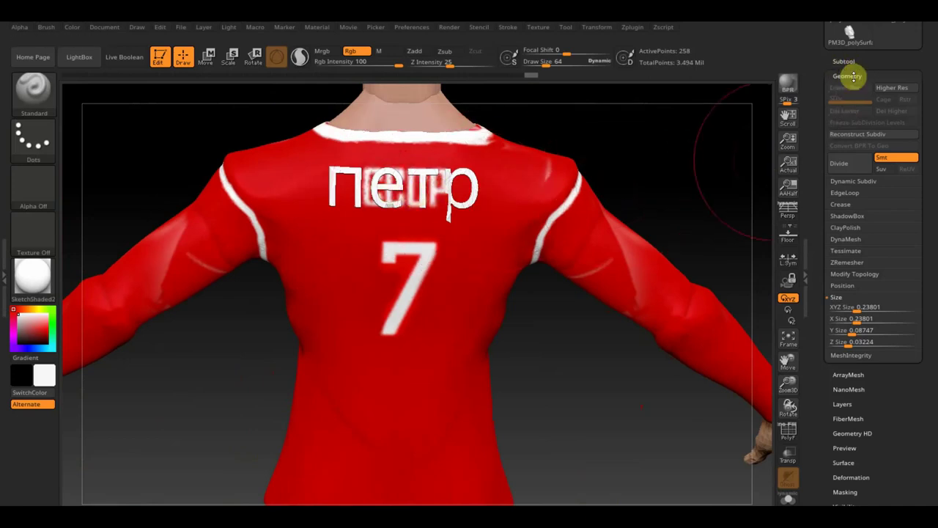
# Step: Test subdividing the lettering, then move the петр text down below the 7
pyautogui.hotkey('ctrl', 'd')
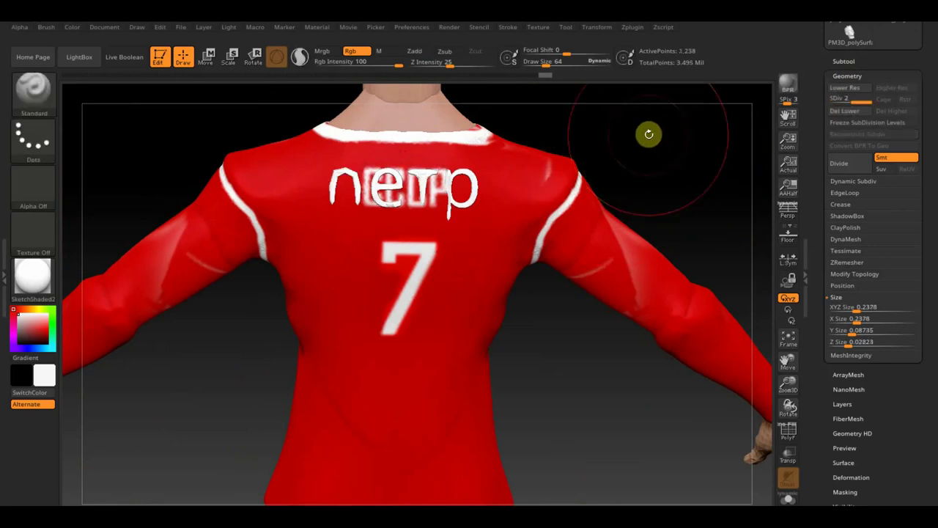
pyautogui.hotkey('shift', 'd')
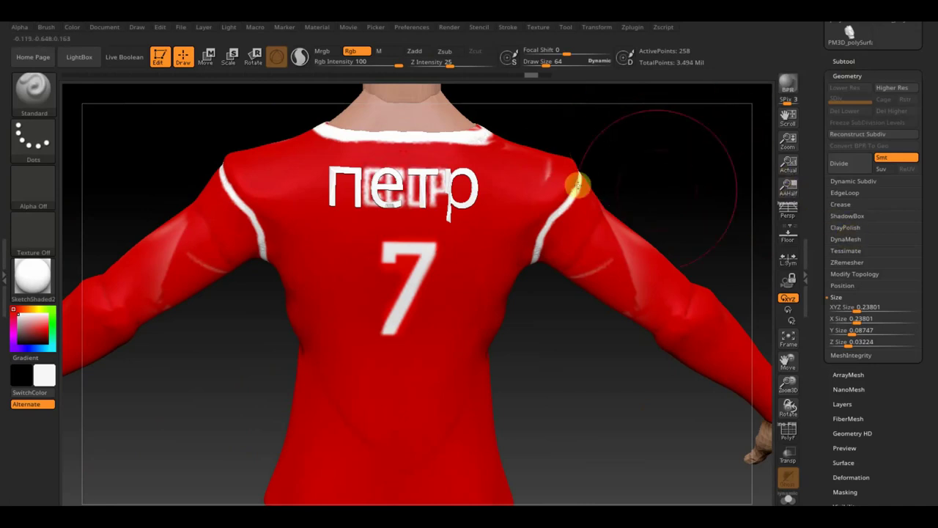
pyautogui.click(205, 57)
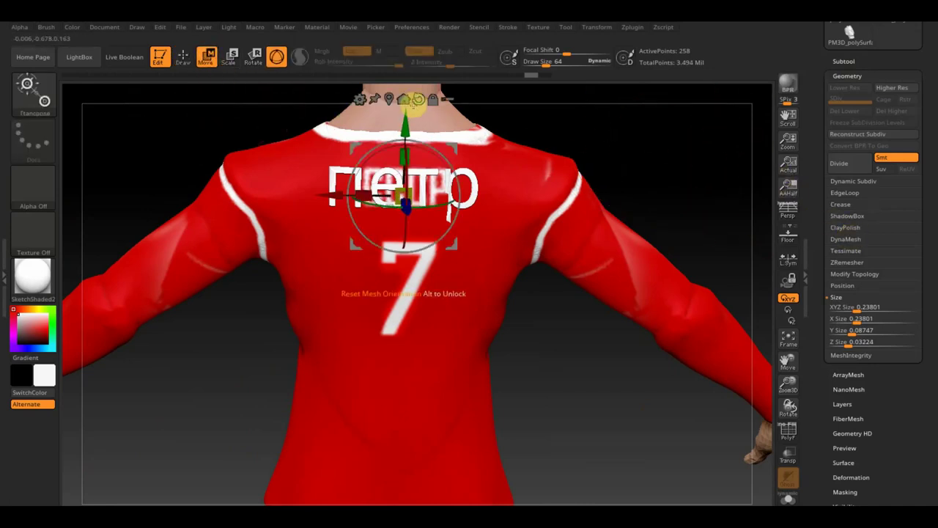
pyautogui.moveTo(404, 117); pyautogui.dragTo(415, 271)
pyautogui.click(179, 59)
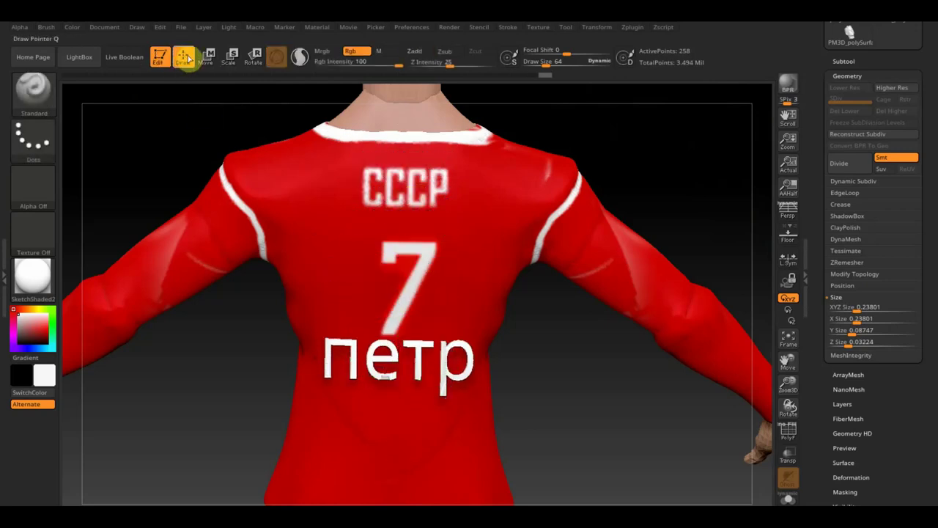
# Step: DynaMesh the петр lettering (258 to 5,058 points) and orbit to check the result
pyautogui.click(852, 239)
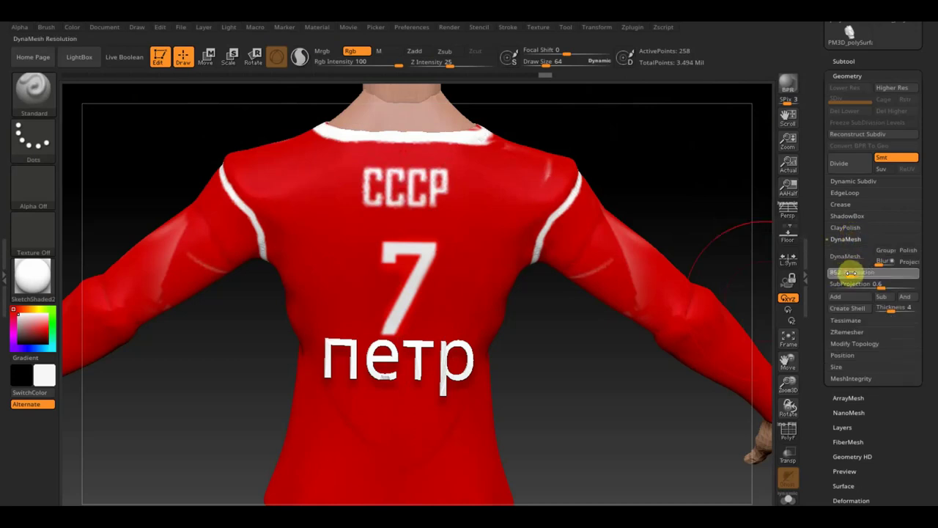
pyautogui.click(845, 255)
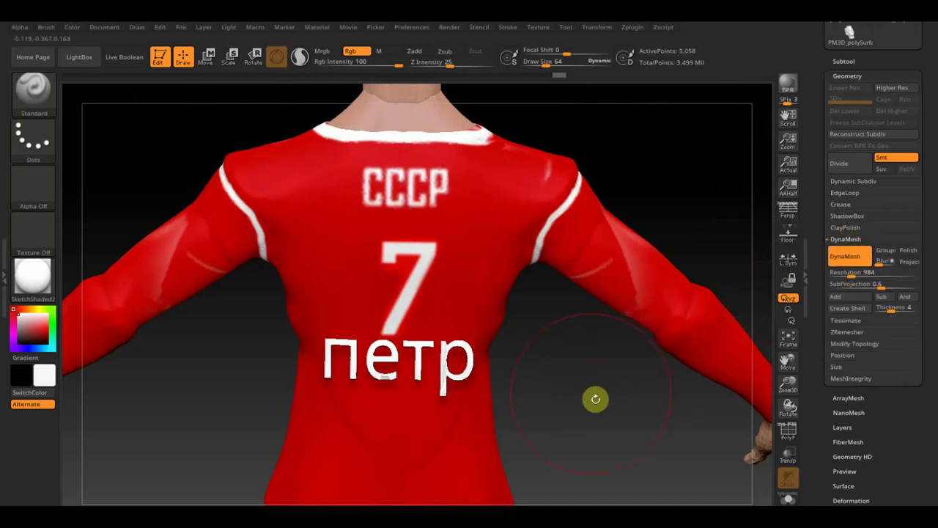
pyautogui.moveTo(587, 379)
pyautogui.mouseDown()
pyautogui.moveTo(570, 440)
pyautogui.moveTo(585, 478)
pyautogui.moveTo(595, 379)
pyautogui.mouseUp()
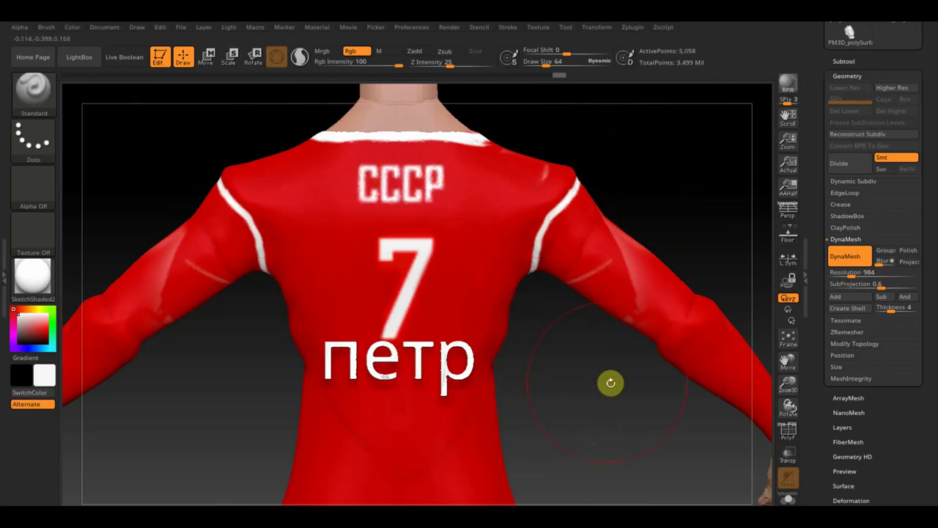
pyautogui.moveTo(589, 388)
pyautogui.mouseDown()
pyautogui.moveTo(651, 404)
pyautogui.moveTo(714, 402)
pyautogui.mouseUp()
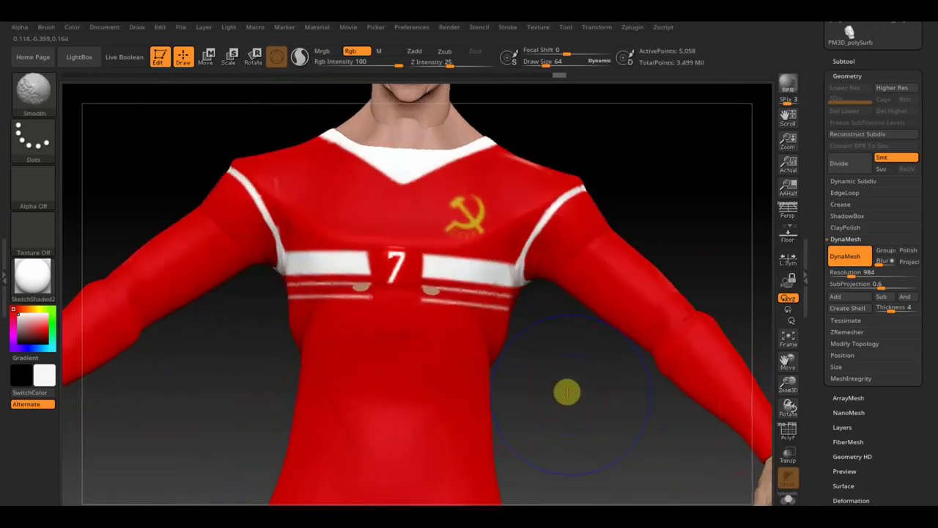
pyautogui.moveTo(566, 391); pyautogui.dragTo(576, 403)
pyautogui.moveTo(622, 432); pyautogui.dragTo(623, 431)
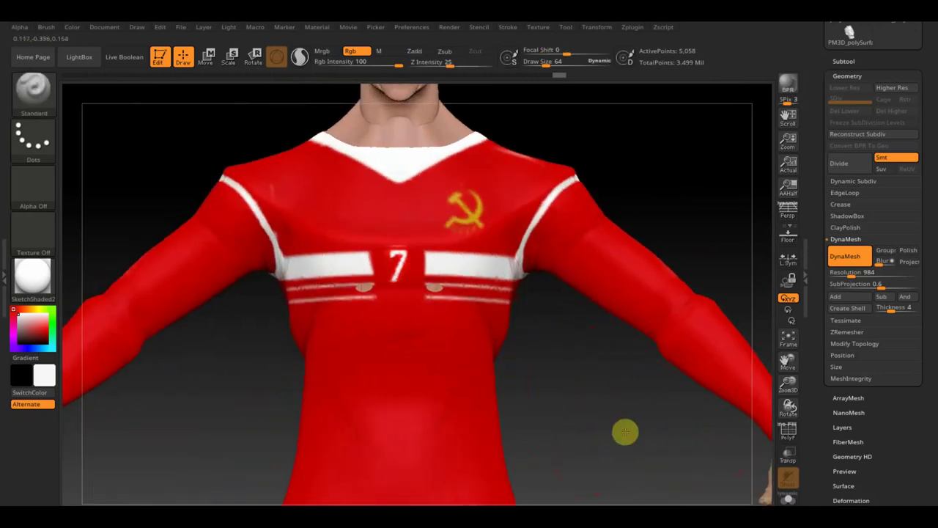
pyautogui.press('f')
pyautogui.moveTo(584, 320)
pyautogui.keyDown('alt'); pyautogui.mouseDown()
pyautogui.moveTo(590, 226)
pyautogui.moveTo(594, 262)
pyautogui.moveTo(589, 230)
pyautogui.moveTo(591, 238)
pyautogui.moveTo(599, 230)
pyautogui.moveTo(623, 268)
pyautogui.mouseUp(); pyautogui.keyUp('alt')
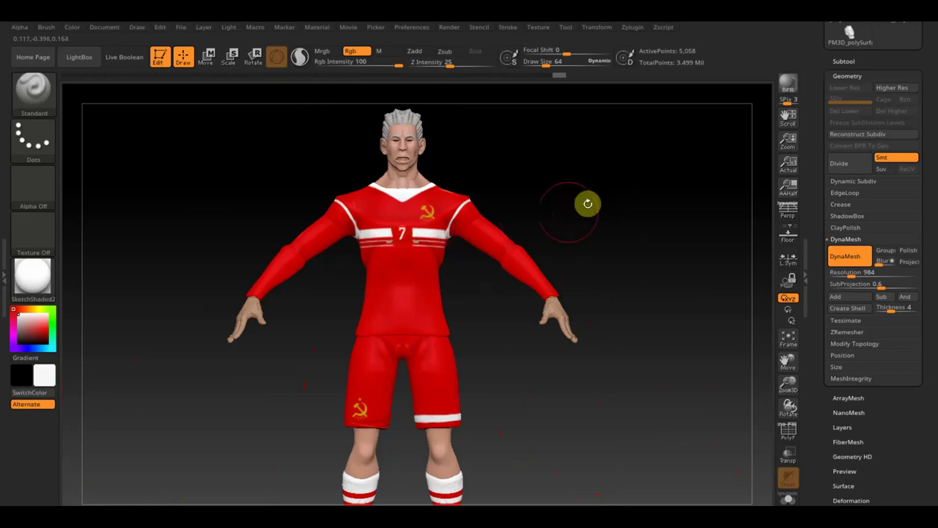
pyautogui.moveTo(574, 199)
pyautogui.mouseDown()
pyautogui.moveTo(455, 210)
pyautogui.moveTo(679, 198)
pyautogui.moveTo(684, 216)
pyautogui.mouseUp()
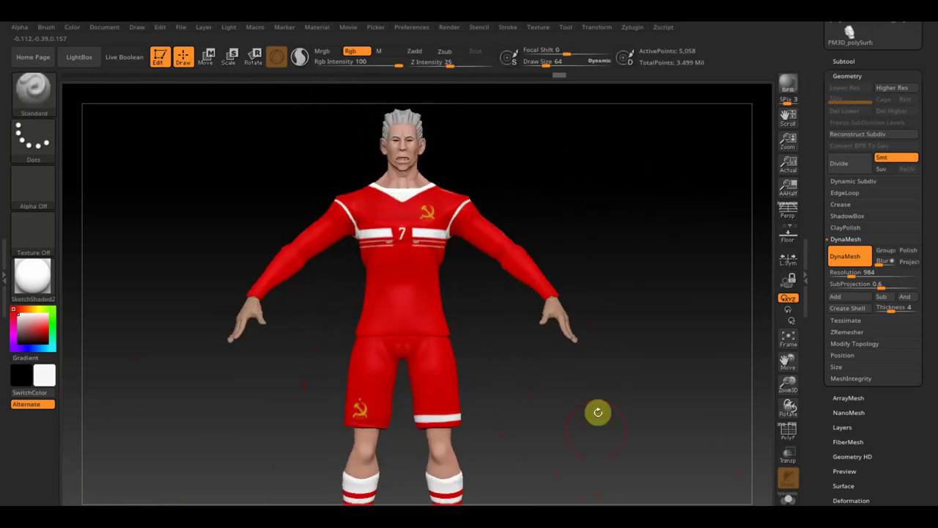
pyautogui.moveTo(620, 437)
pyautogui.keyDown('alt'); pyautogui.mouseDown()
pyautogui.moveTo(636, 407)
pyautogui.moveTo(628, 389)
pyautogui.mouseUp(); pyautogui.keyUp('alt')
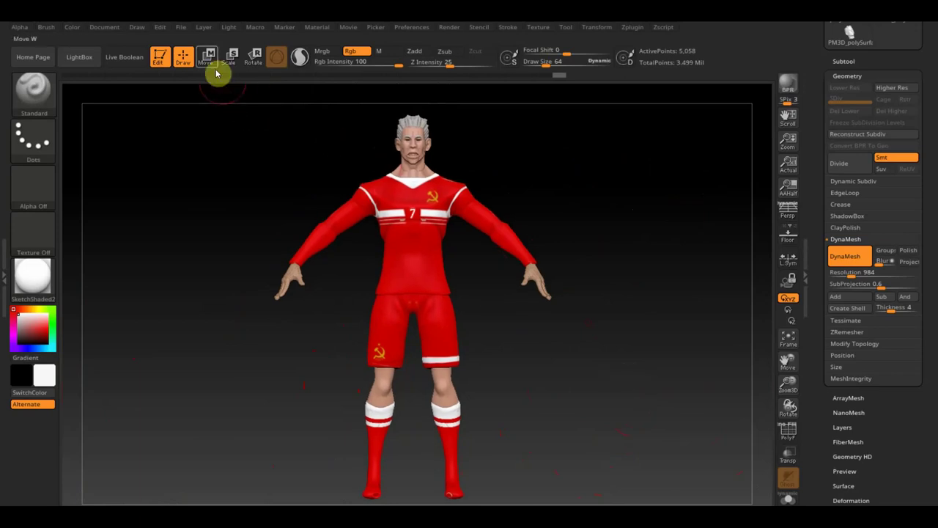
pyautogui.click(181, 29)
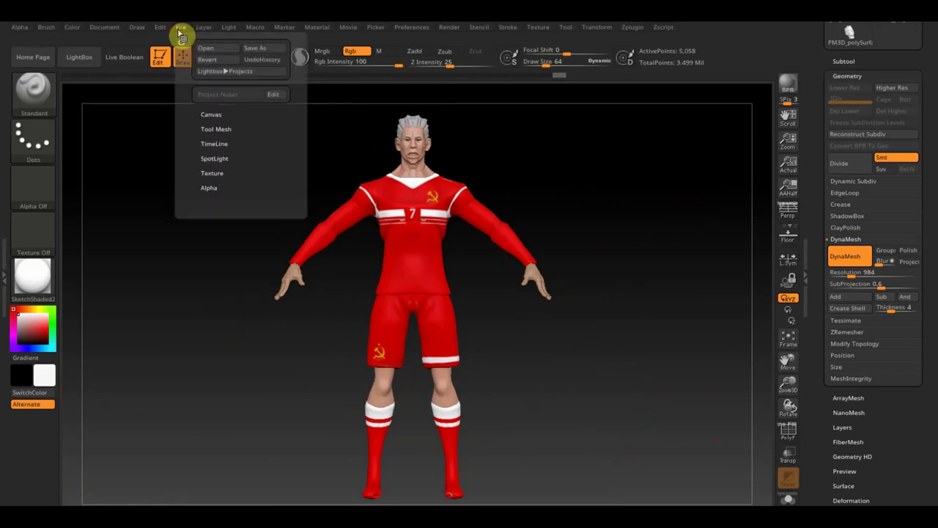
# Step: Without saving, open the команда 2номер project from the Desktop football-teams folder
pyautogui.click(214, 48)
pyautogui.click(507, 305)
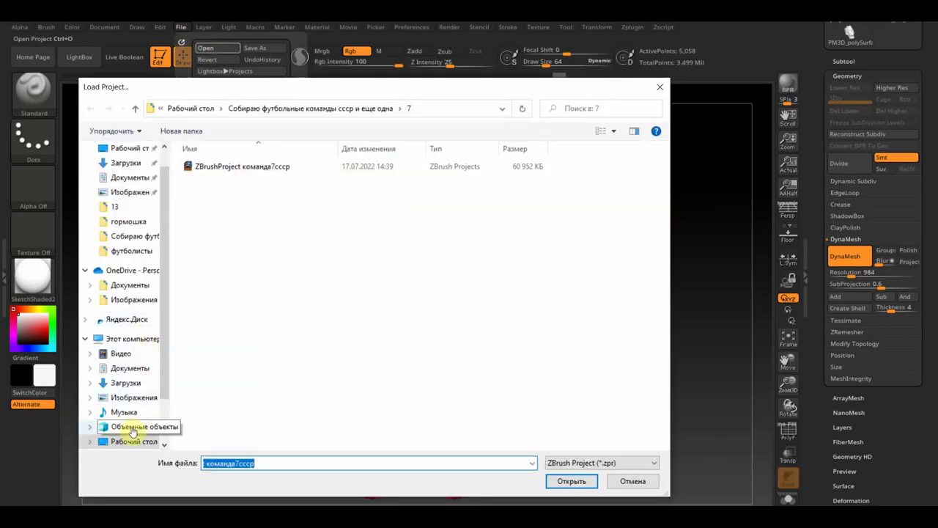
pyautogui.click(130, 440)
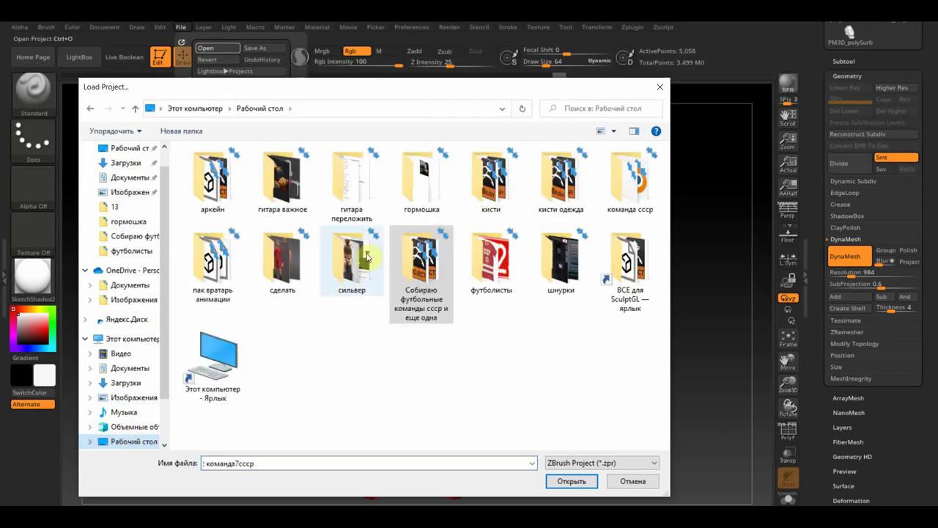
pyautogui.moveTo(421, 271)
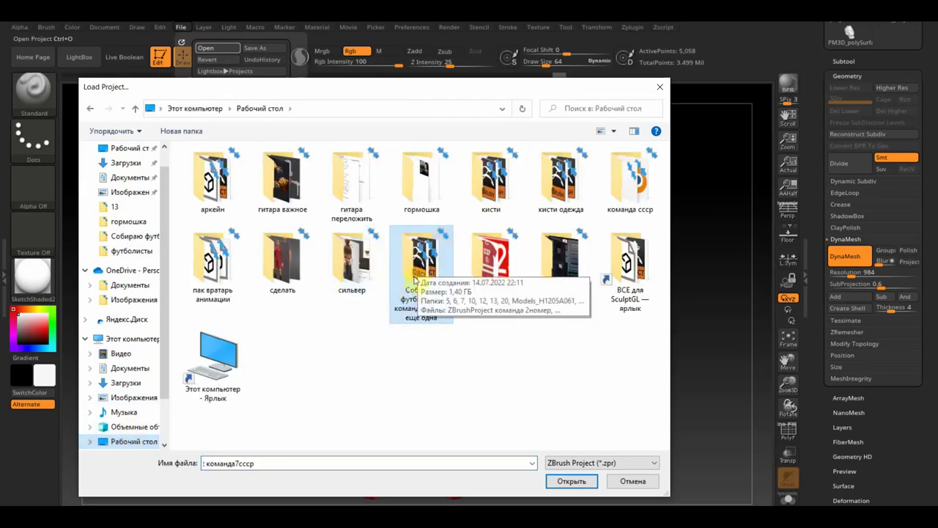
pyautogui.doubleClick(426, 258)
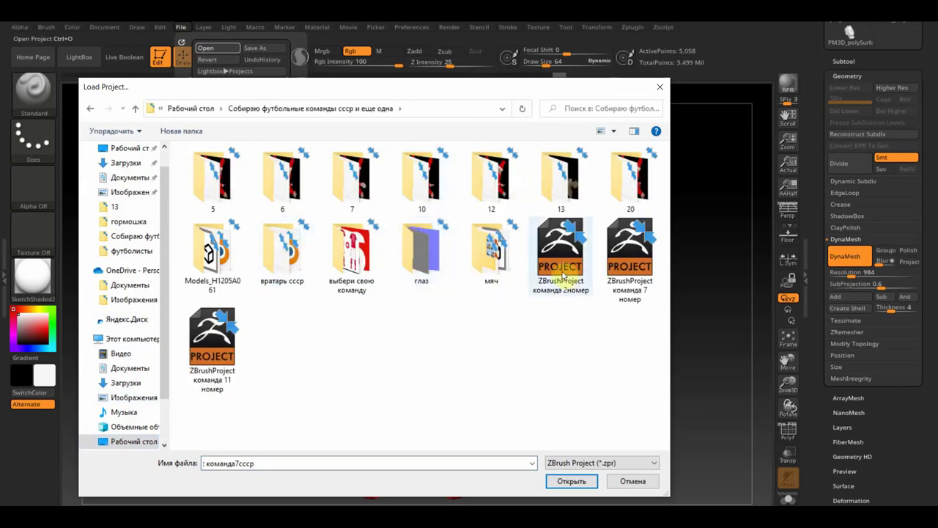
pyautogui.doubleClick(568, 268)
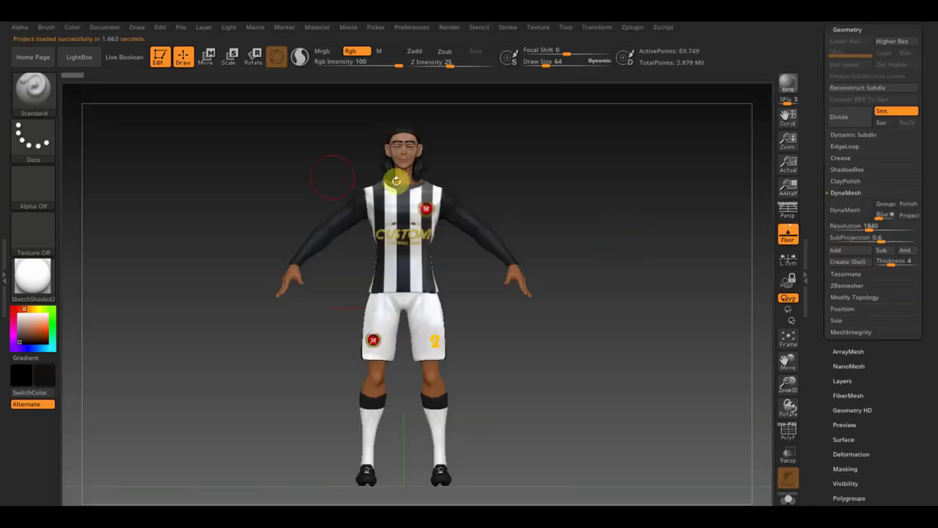
pyautogui.keyDown('ctrl'); pyautogui.moveTo(593, 214); pyautogui.dragTo(623, 278, button='right'); pyautogui.keyUp('ctrl')
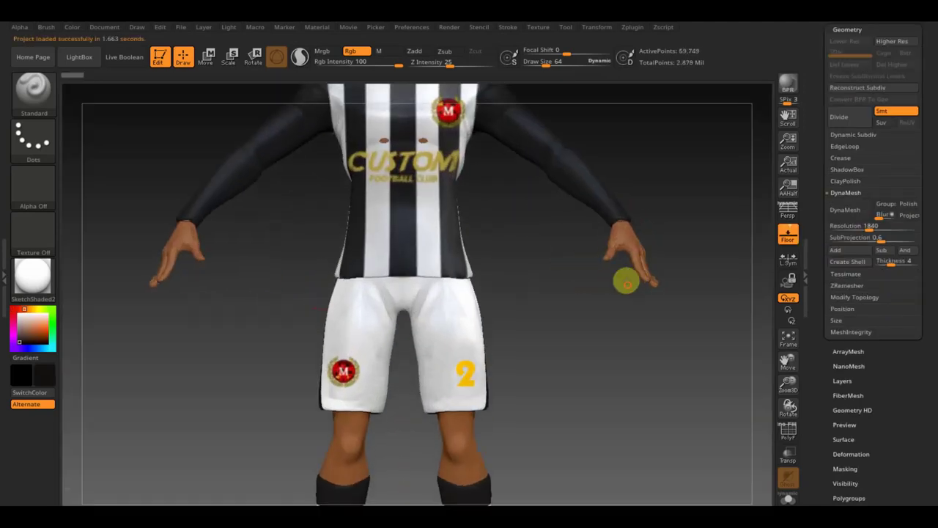
pyautogui.moveTo(526, 276)
pyautogui.keyDown('alt'); pyautogui.mouseDown(button='right')
pyautogui.moveTo(550, 485)
pyautogui.moveTo(624, 291)
pyautogui.moveTo(534, 299)
pyautogui.moveTo(623, 291)
pyautogui.mouseUp(button='right'); pyautogui.keyUp('alt')
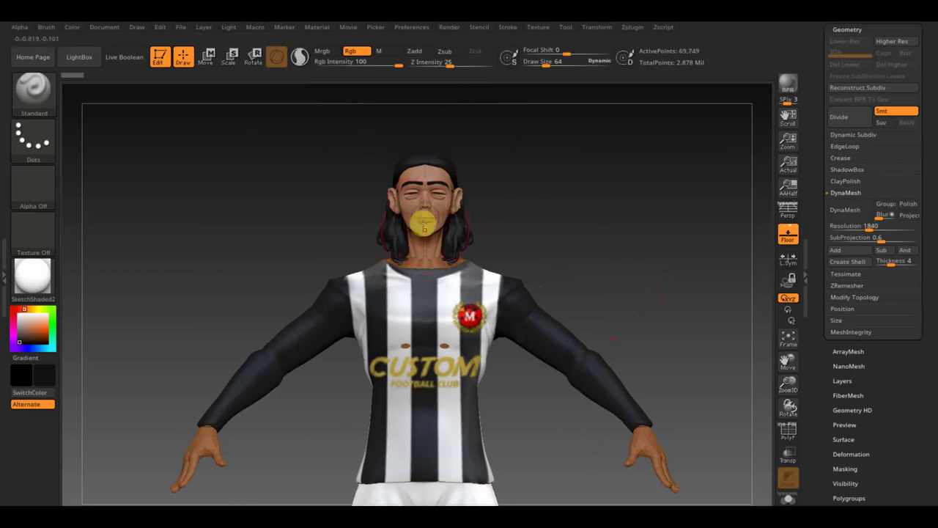
pyautogui.moveTo(563, 270)
pyautogui.mouseDown(button='right')
pyautogui.moveTo(580, 247)
pyautogui.moveTo(616, 259)
pyautogui.moveTo(580, 263)
pyautogui.mouseUp(button='right')
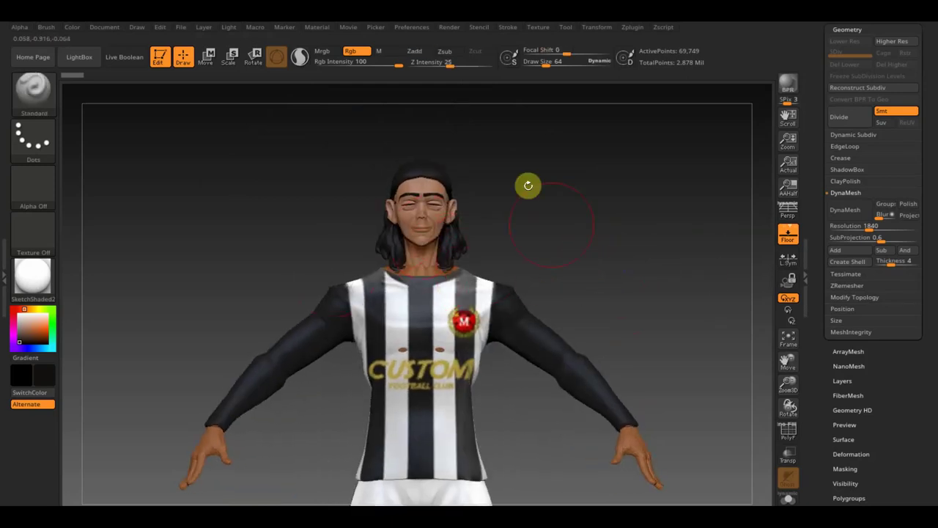
pyautogui.keyDown('alt'); pyautogui.moveTo(582, 287); pyautogui.dragTo(585, 189, button='right'); pyautogui.keyUp('alt')
pyautogui.moveTo(570, 232)
pyautogui.keyDown('shift'); pyautogui.mouseDown(button='right')
pyautogui.moveTo(588, 254)
pyautogui.moveTo(632, 256)
pyautogui.moveTo(535, 300)
pyautogui.moveTo(592, 313)
pyautogui.moveTo(587, 328)
pyautogui.moveTo(621, 411)
pyautogui.moveTo(631, 375)
pyautogui.moveTo(624, 315)
pyautogui.mouseUp(button='right'); pyautogui.keyUp('shift')
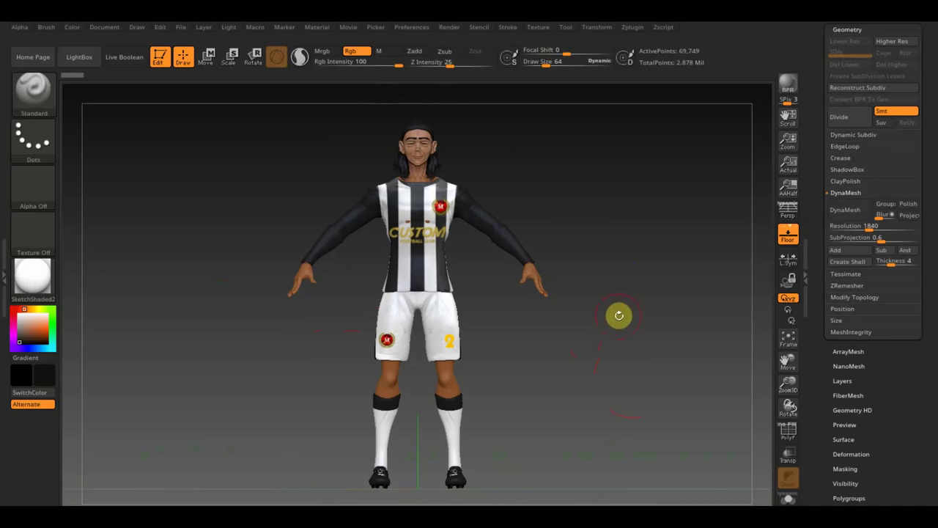
pyautogui.click(184, 32)
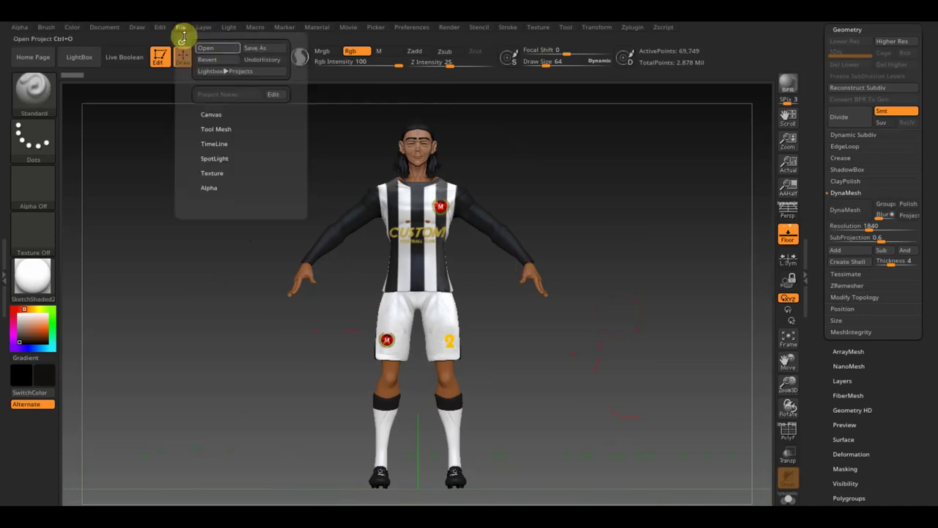
# Step: Without saving, open the ZBrushProject команда 7 номер
pyautogui.click(220, 50)
pyautogui.click(511, 305)
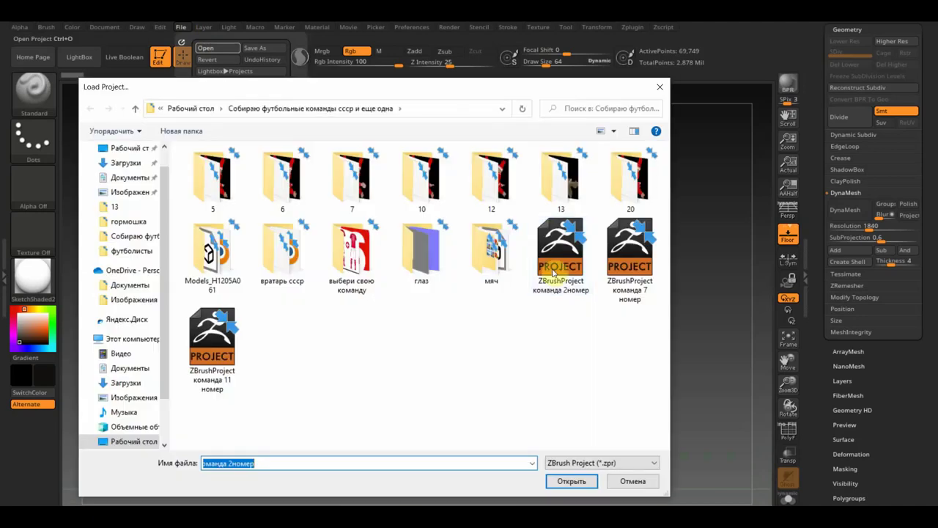
pyautogui.click(631, 280)
pyautogui.doubleClick(631, 281)
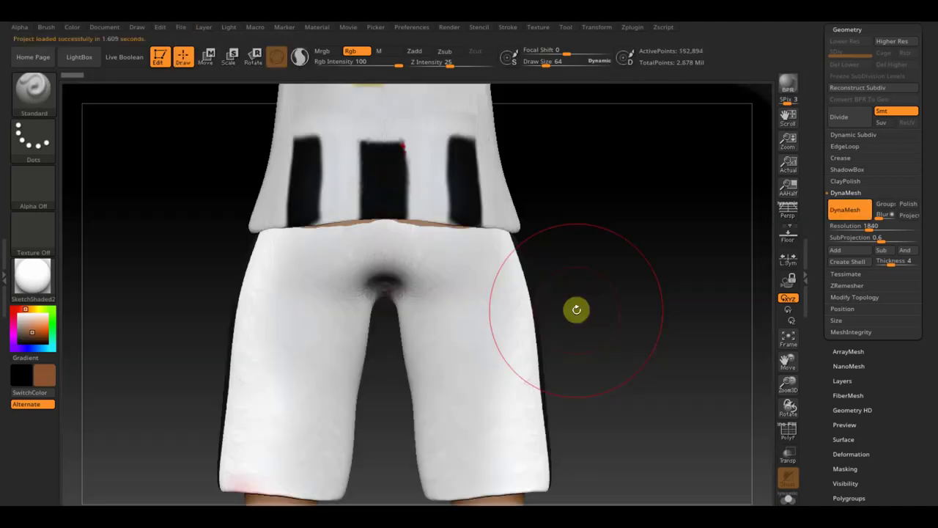
# Step: Orbit and zoom around the orange-haired player's head, profile and upper body
pyautogui.click(788, 337)
pyautogui.moveTo(722, 335); pyautogui.dragTo(560, 348)
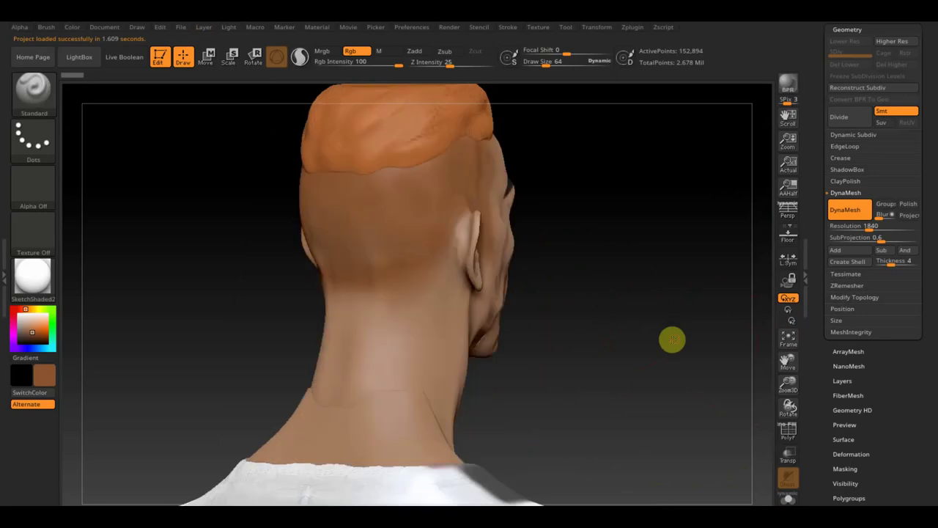
pyautogui.keyDown('shift'); pyautogui.moveTo(637, 308); pyautogui.dragTo(633, 320); pyautogui.keyUp('shift')
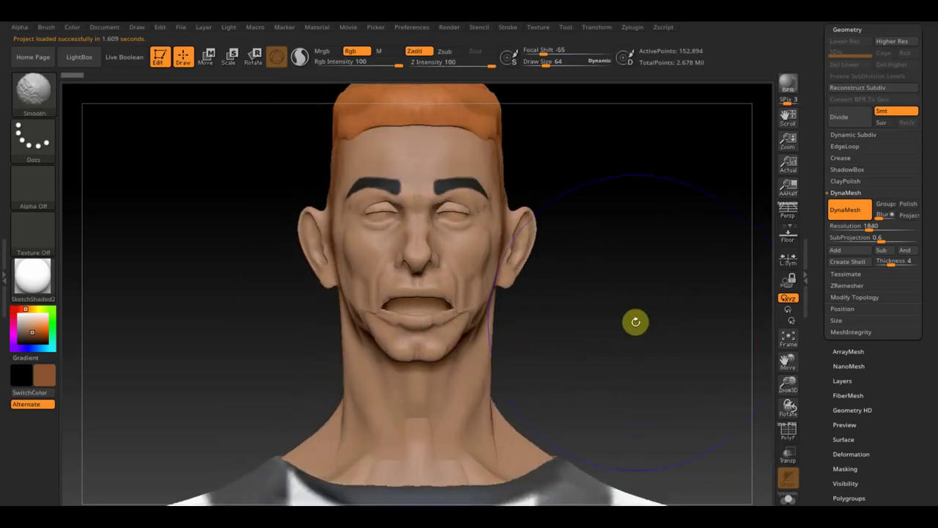
pyautogui.moveTo(653, 341)
pyautogui.keyDown('alt'); pyautogui.mouseDown()
pyautogui.moveTo(650, 310)
pyautogui.moveTo(628, 335)
pyautogui.moveTo(635, 222)
pyautogui.moveTo(626, 230)
pyautogui.moveTo(611, 183)
pyautogui.moveTo(577, 153)
pyautogui.moveTo(623, 199)
pyautogui.moveTo(700, 397)
pyautogui.moveTo(653, 210)
pyautogui.moveTo(638, 289)
pyautogui.moveTo(636, 259)
pyautogui.mouseUp(); pyautogui.keyUp('alt')
pyautogui.moveTo(563, 257); pyautogui.dragTo(628, 263)
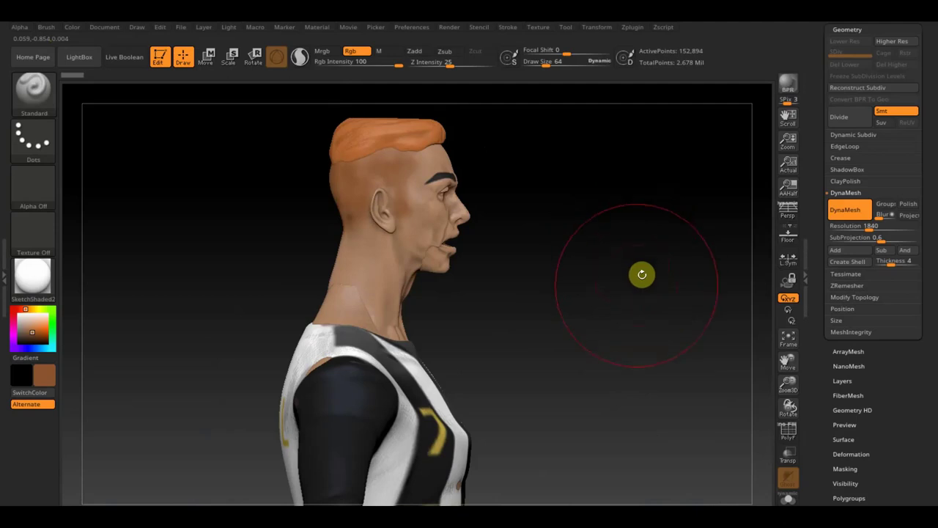
pyautogui.moveTo(616, 291)
pyautogui.mouseDown()
pyautogui.moveTo(591, 283)
pyautogui.moveTo(537, 291)
pyautogui.moveTo(587, 274)
pyautogui.mouseUp()
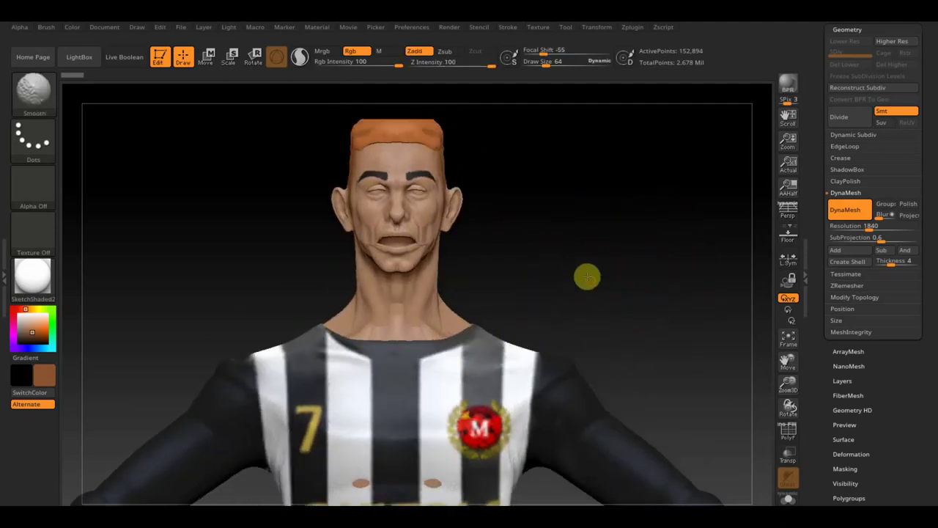
pyautogui.moveTo(644, 326)
pyautogui.mouseDown()
pyautogui.moveTo(632, 254)
pyautogui.moveTo(617, 293)
pyautogui.moveTo(620, 254)
pyautogui.moveTo(659, 330)
pyautogui.moveTo(659, 254)
pyautogui.moveTo(662, 316)
pyautogui.moveTo(703, 315)
pyautogui.moveTo(626, 314)
pyautogui.moveTo(642, 318)
pyautogui.mouseUp()
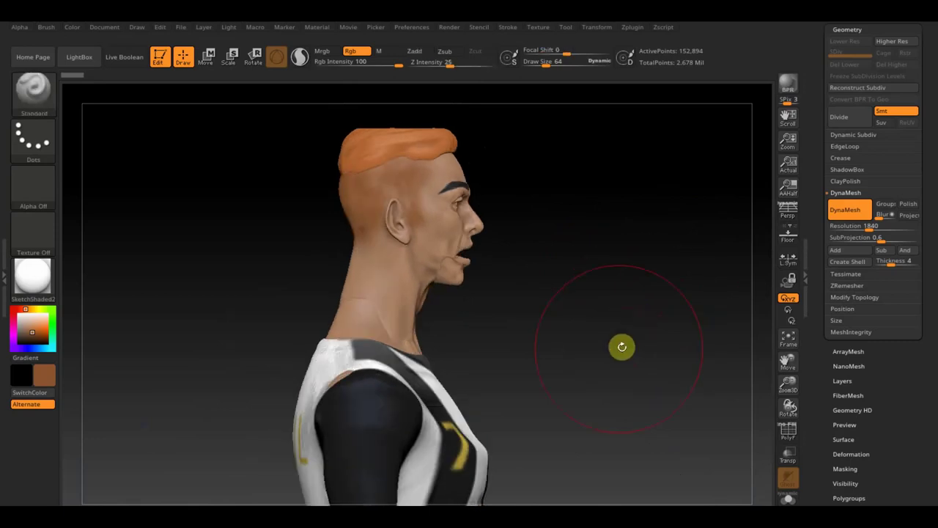
pyautogui.moveTo(620, 375)
pyautogui.mouseDown()
pyautogui.moveTo(580, 238)
pyautogui.moveTo(601, 289)
pyautogui.moveTo(580, 253)
pyautogui.moveTo(536, 276)
pyautogui.moveTo(604, 296)
pyautogui.mouseUp()
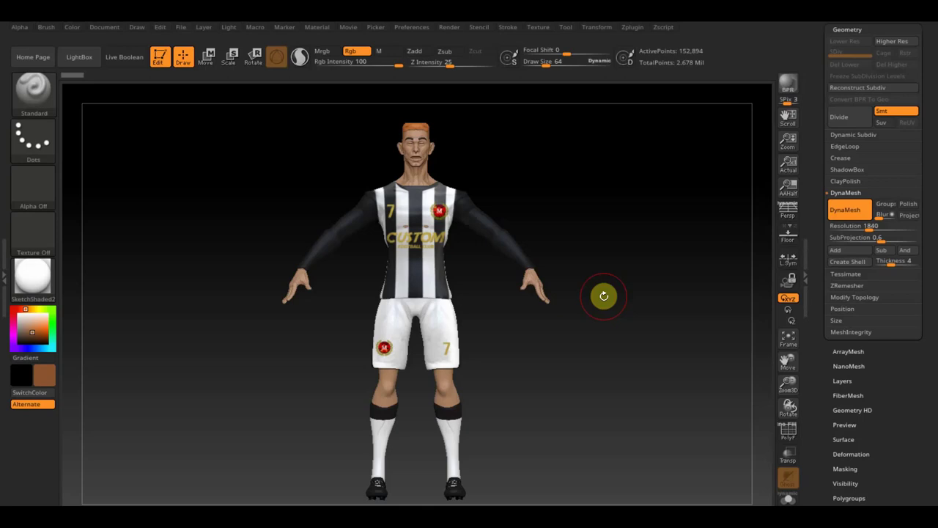
pyautogui.moveTo(604, 295)
pyautogui.mouseDown()
pyautogui.moveTo(498, 325)
pyautogui.moveTo(561, 325)
pyautogui.moveTo(552, 326)
pyautogui.moveTo(585, 342)
pyautogui.moveTo(624, 383)
pyautogui.moveTo(683, 389)
pyautogui.moveTo(665, 399)
pyautogui.moveTo(521, 400)
pyautogui.moveTo(560, 396)
pyautogui.moveTo(501, 318)
pyautogui.mouseUp()
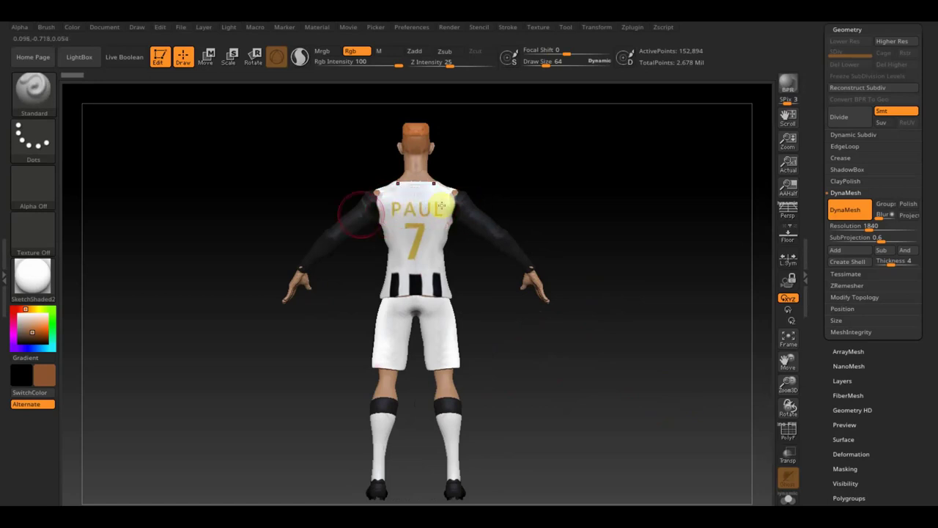
pyautogui.moveTo(372, 212); pyautogui.dragTo(433, 239)
pyautogui.hotkey('shift', 'z')
pyautogui.moveTo(586, 222)
pyautogui.mouseDown()
pyautogui.moveTo(693, 226)
pyautogui.moveTo(681, 241)
pyautogui.moveTo(697, 247)
pyautogui.moveTo(695, 257)
pyautogui.moveTo(652, 291)
pyautogui.moveTo(695, 387)
pyautogui.moveTo(679, 275)
pyautogui.moveTo(653, 320)
pyautogui.moveTo(693, 396)
pyautogui.moveTo(672, 304)
pyautogui.moveTo(623, 186)
pyautogui.mouseUp()
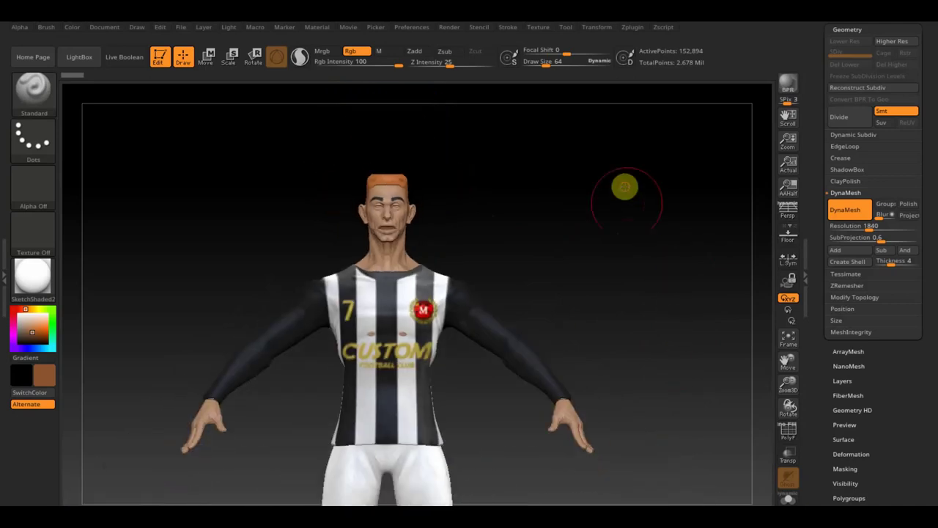
pyautogui.moveTo(637, 288)
pyautogui.mouseDown()
pyautogui.moveTo(619, 212)
pyautogui.moveTo(624, 233)
pyautogui.mouseUp()
pyautogui.press('shift')
pyautogui.keyDown('alt'); pyautogui.moveTo(624, 291); pyautogui.dragTo(616, 306); pyautogui.keyUp('alt')
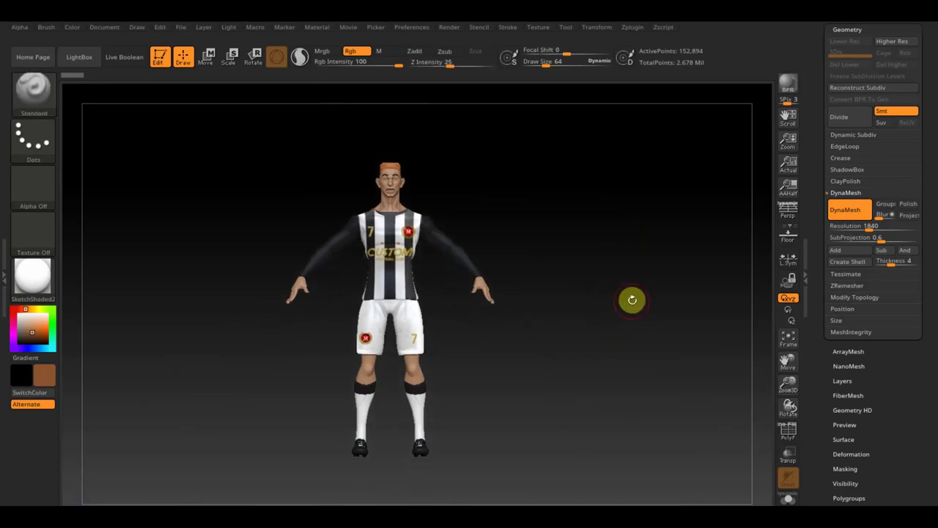
pyautogui.moveTo(610, 298); pyautogui.dragTo(667, 302)
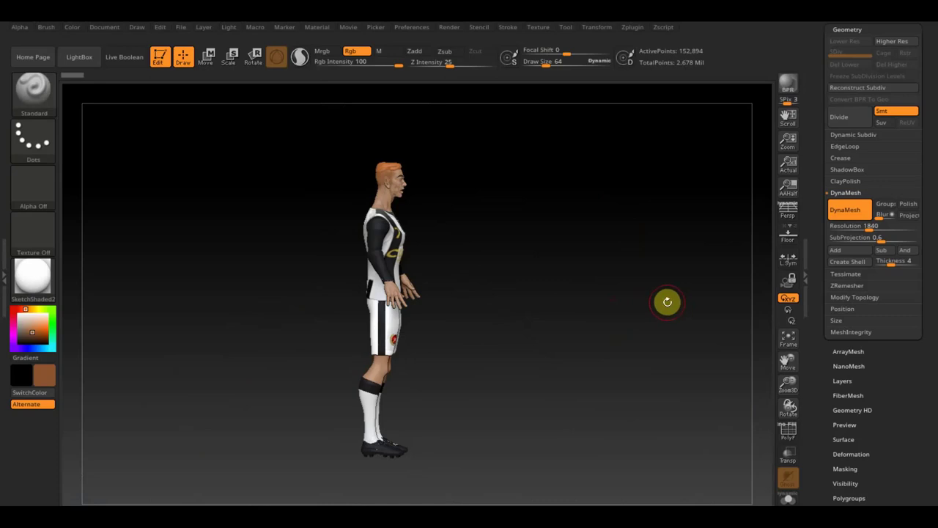